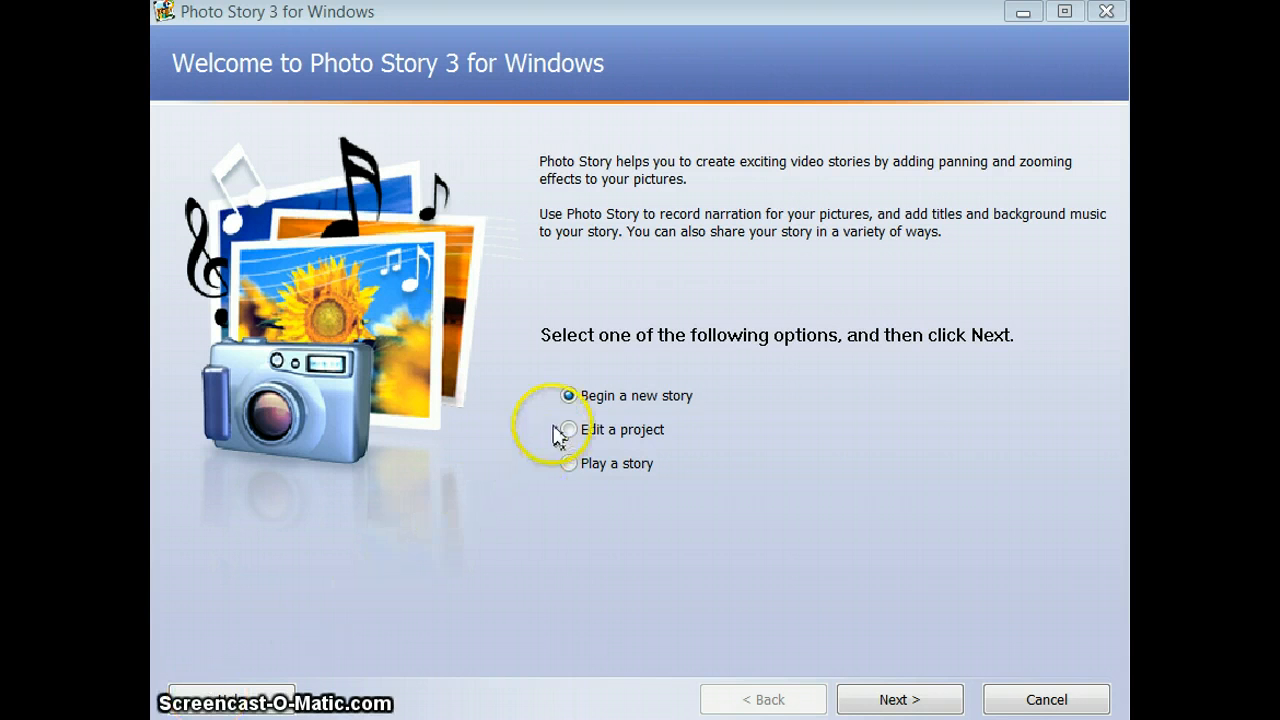
# Begin a new story and import the picture 2006-April-June 079.jpg from the Pictures subfolder
pyautogui.click(572, 397)
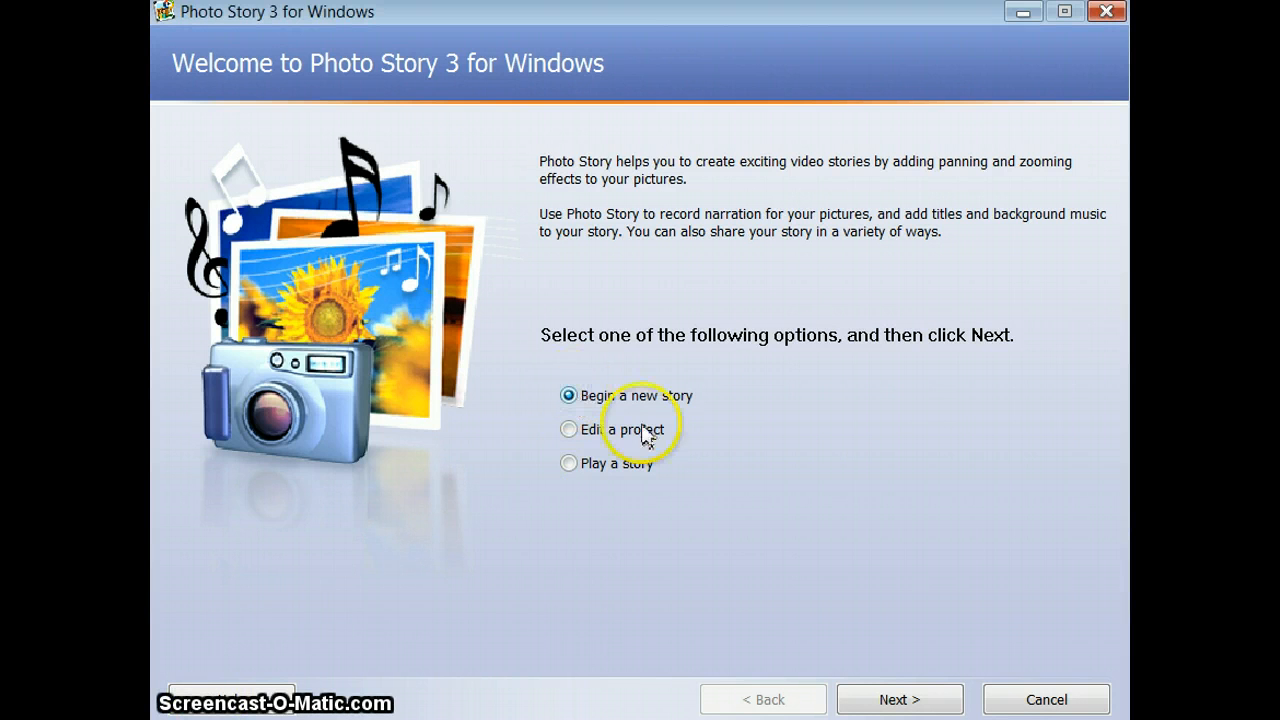
pyautogui.click(895, 700)
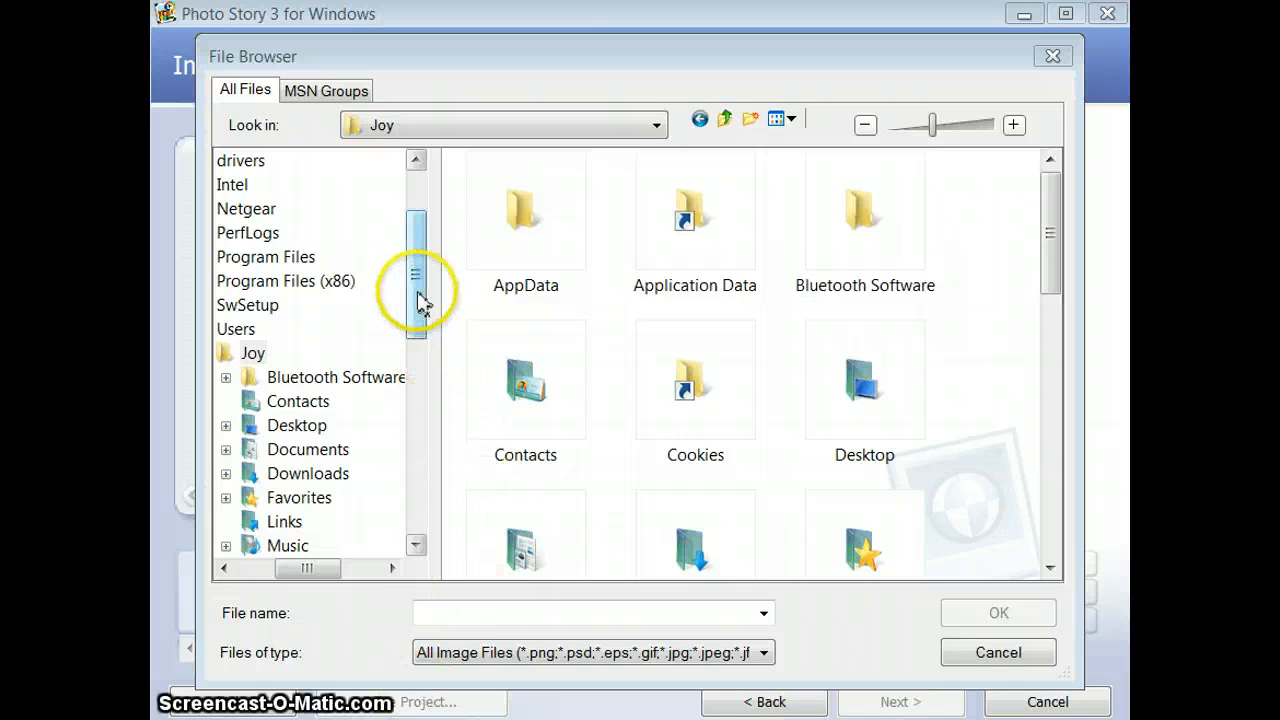
pyautogui.moveTo(420, 302); pyautogui.dragTo(423, 357)
pyautogui.click(313, 388)
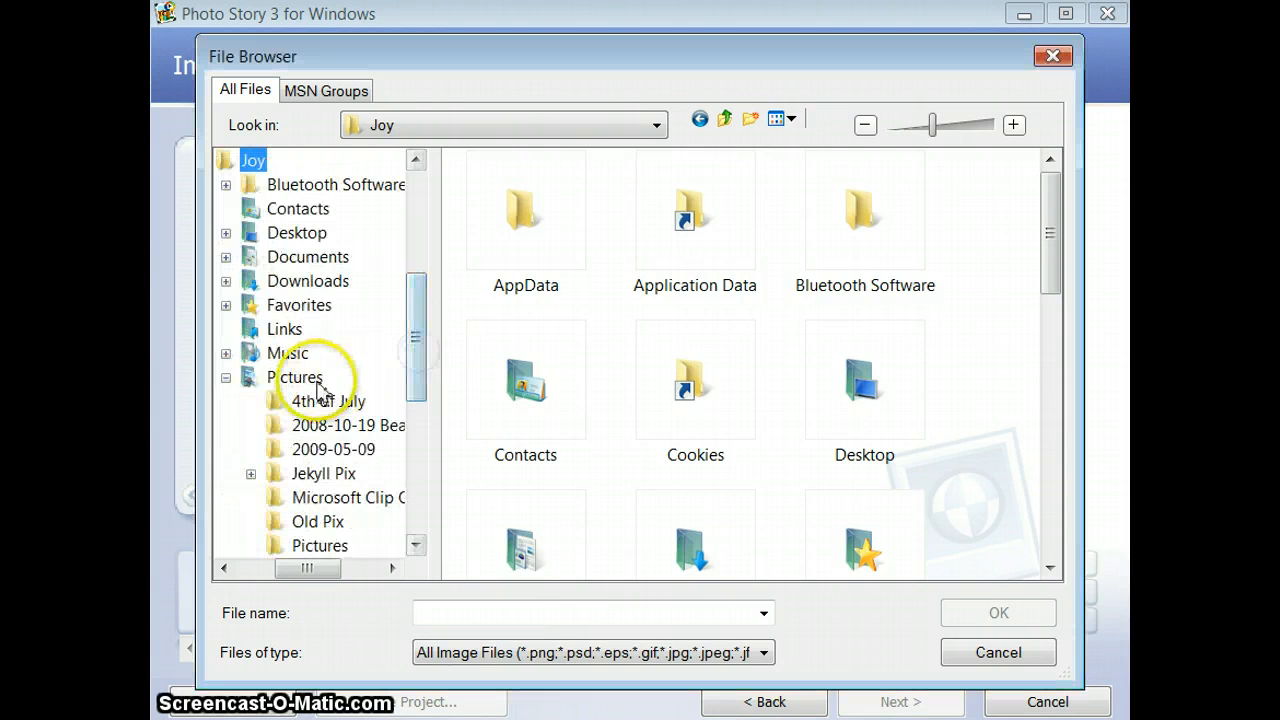
pyautogui.click(320, 545)
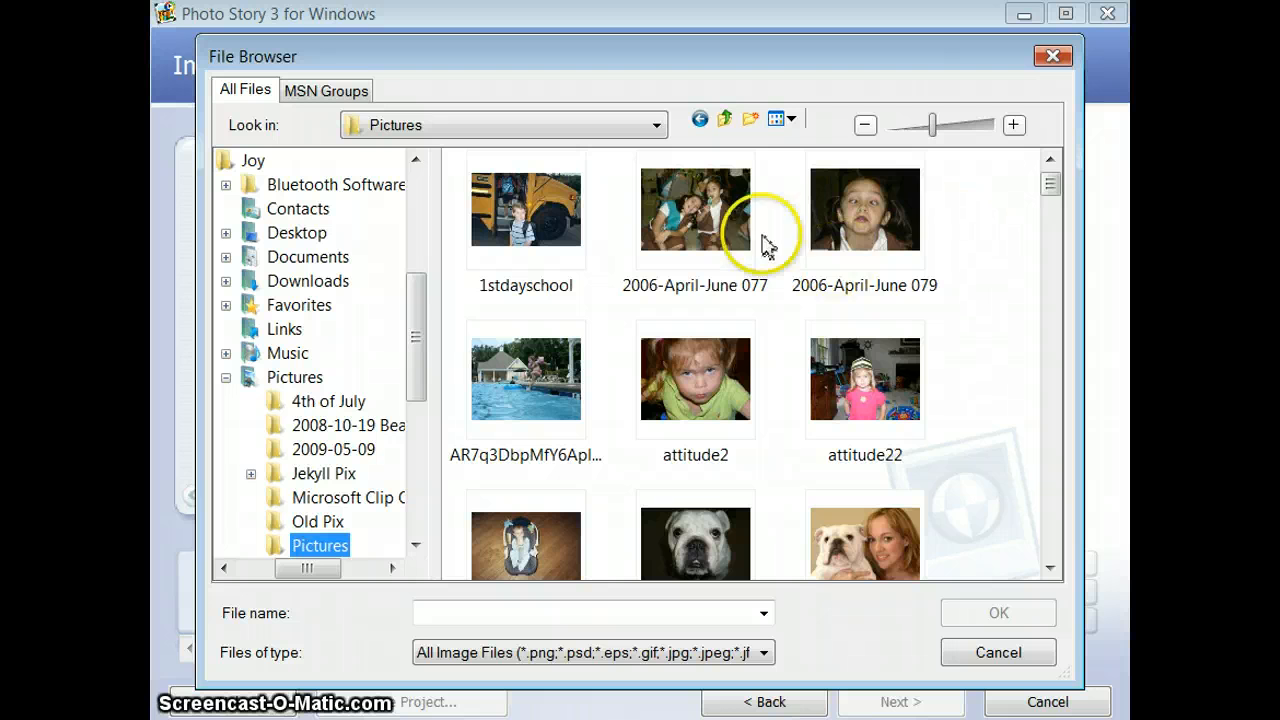
pyautogui.click(885, 200)
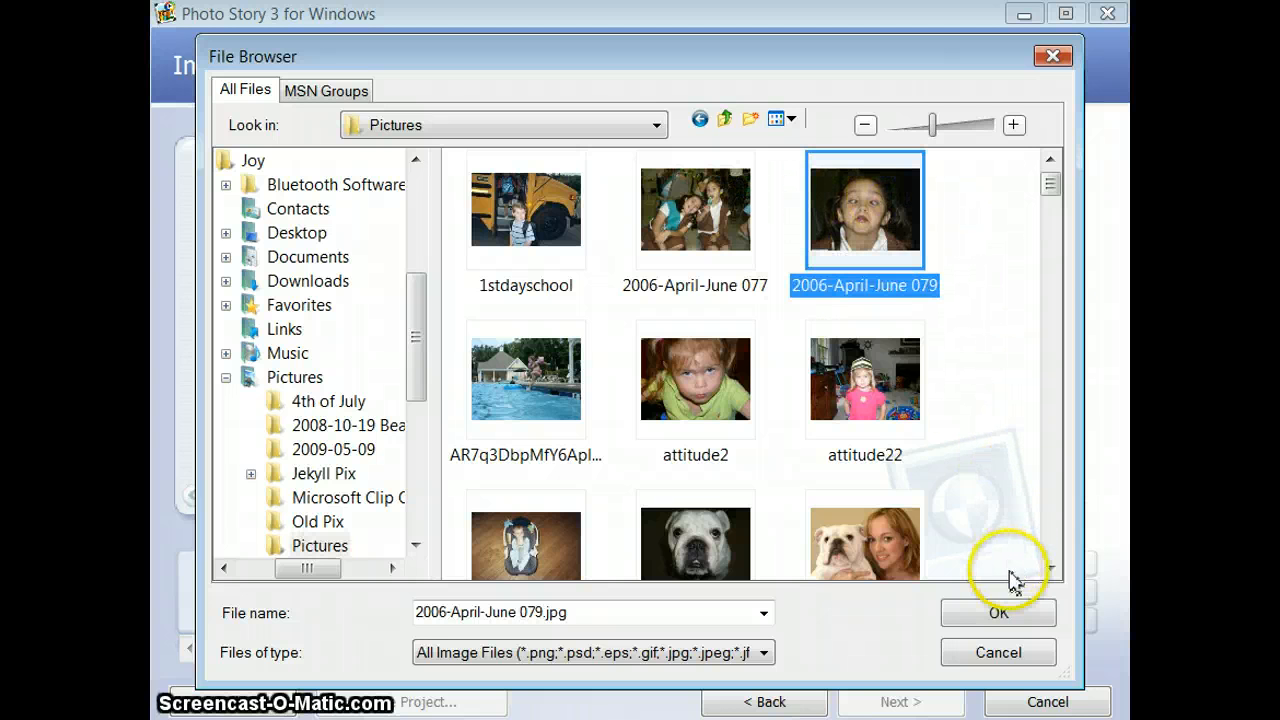
pyautogui.click(1013, 614)
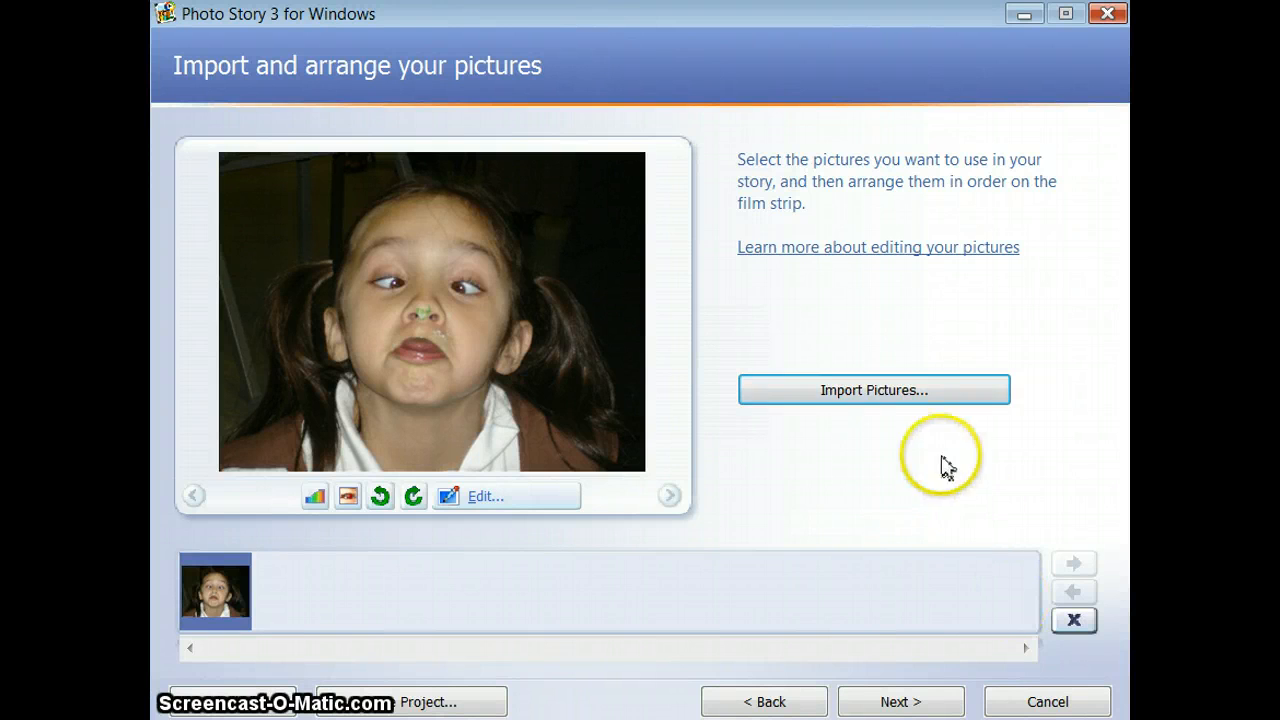
# Import the swimming pool picture and the bulldog picture Copy (2) of Pictures 010.jpg from the same folder into the story
pyautogui.click(922, 397)
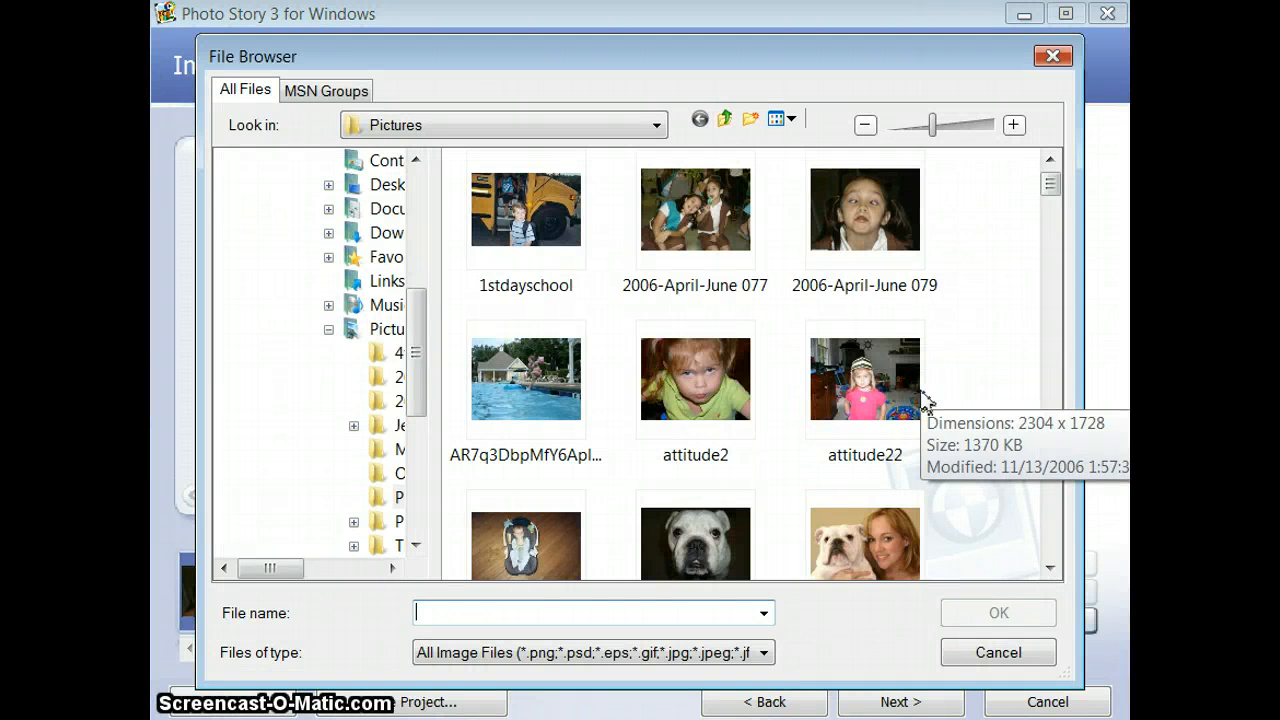
pyautogui.click(537, 409)
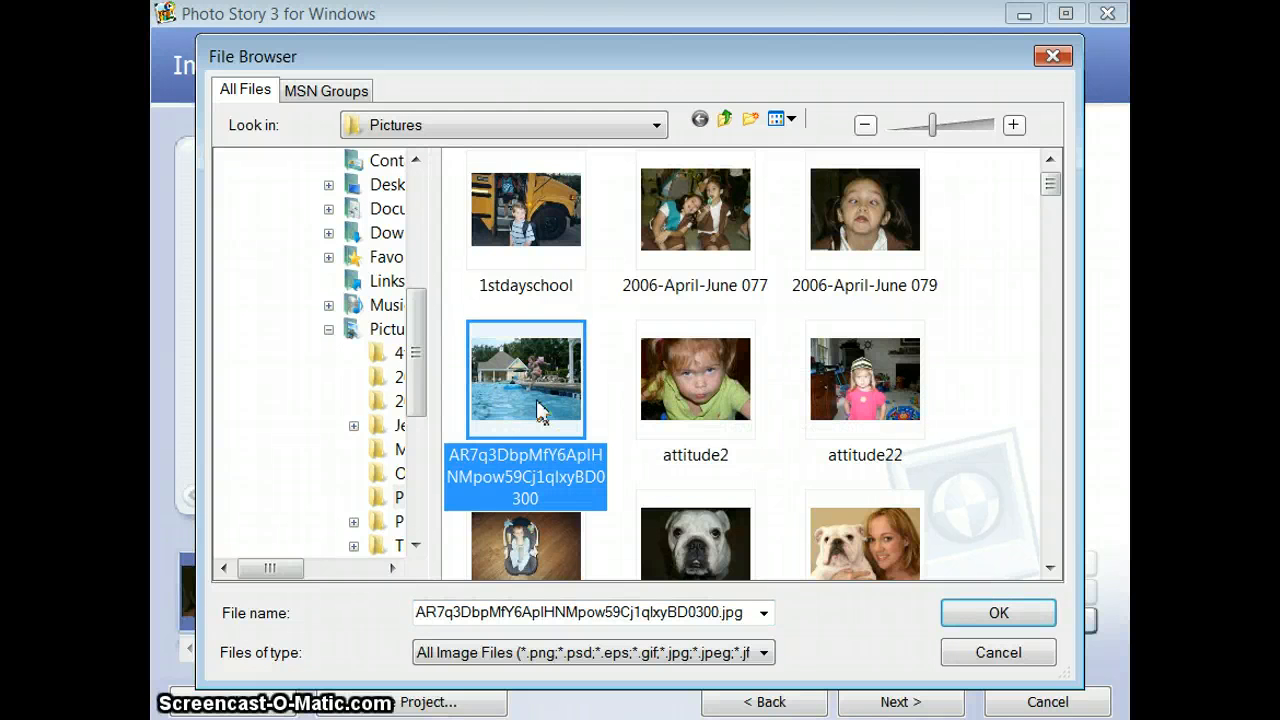
pyautogui.click(1020, 618)
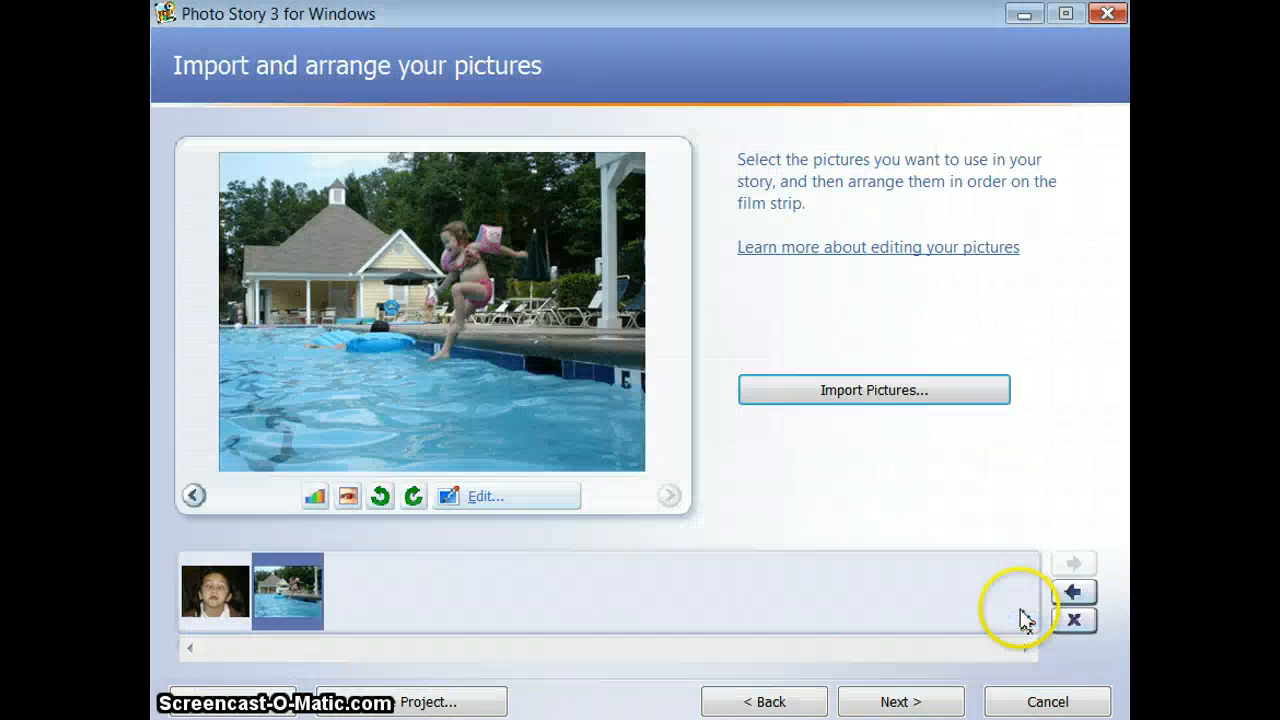
pyautogui.click(917, 394)
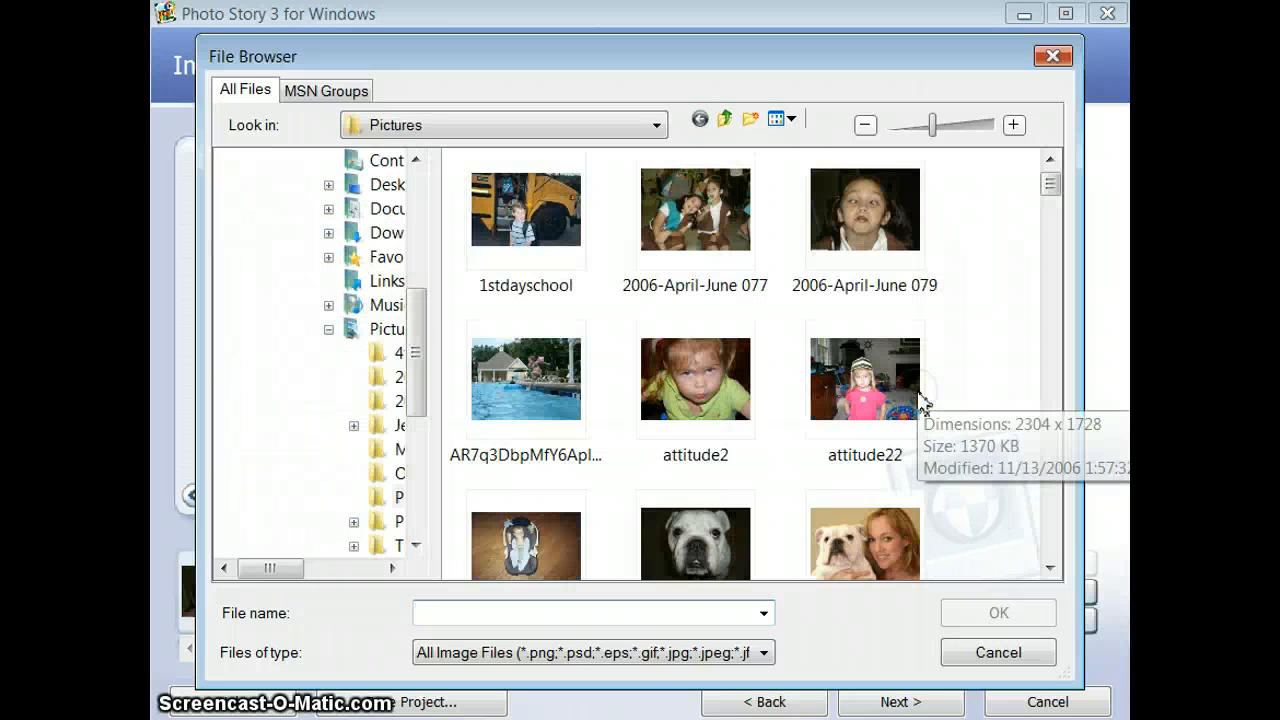
pyautogui.click(698, 550)
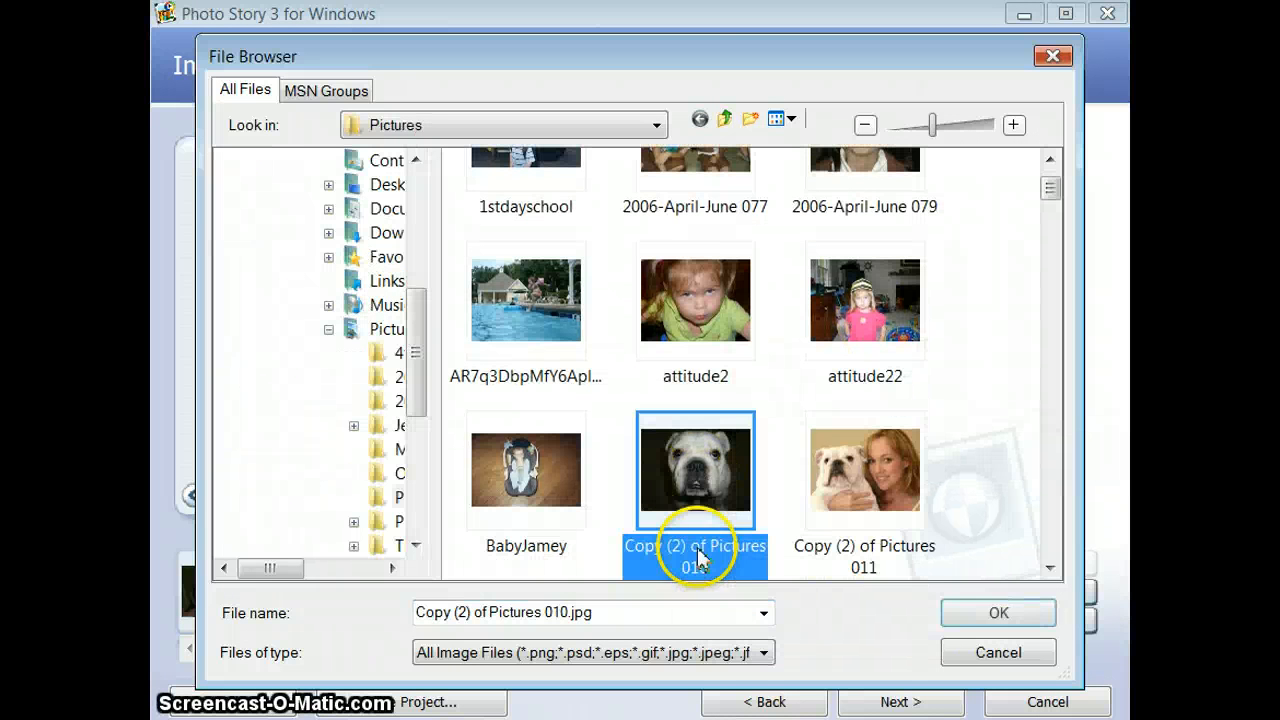
pyautogui.click(994, 610)
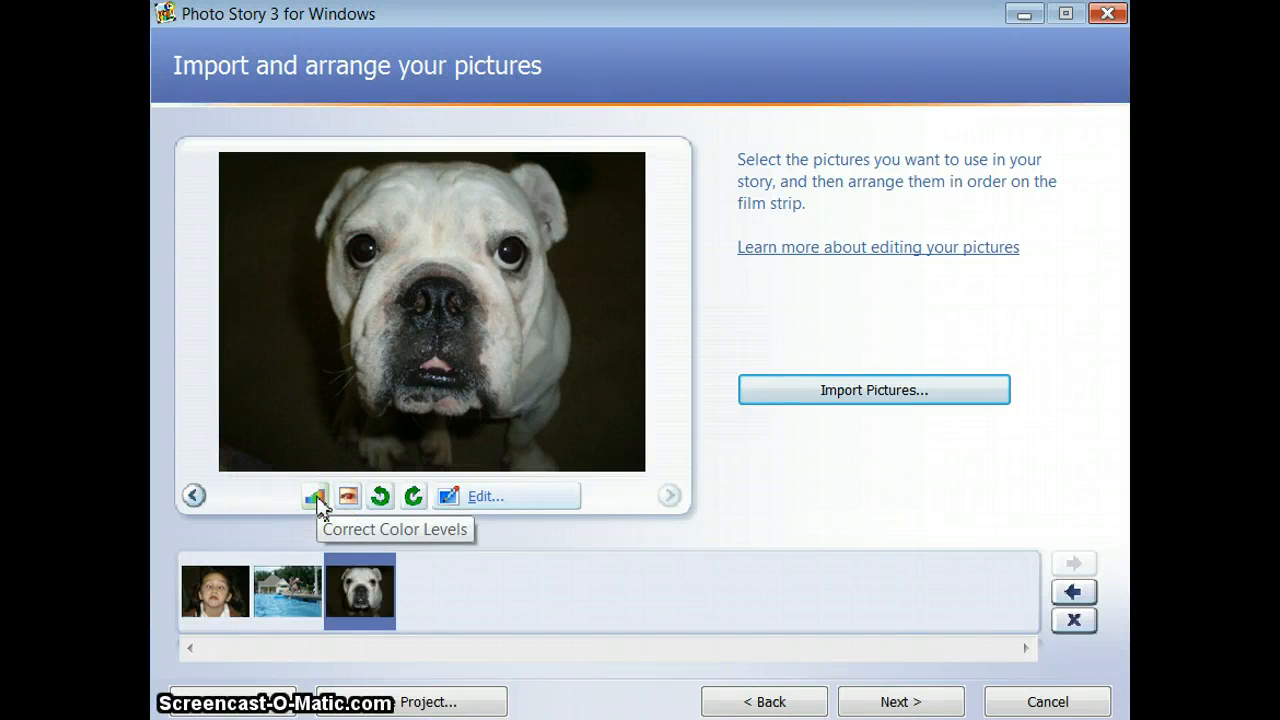
pyautogui.click(316, 503)
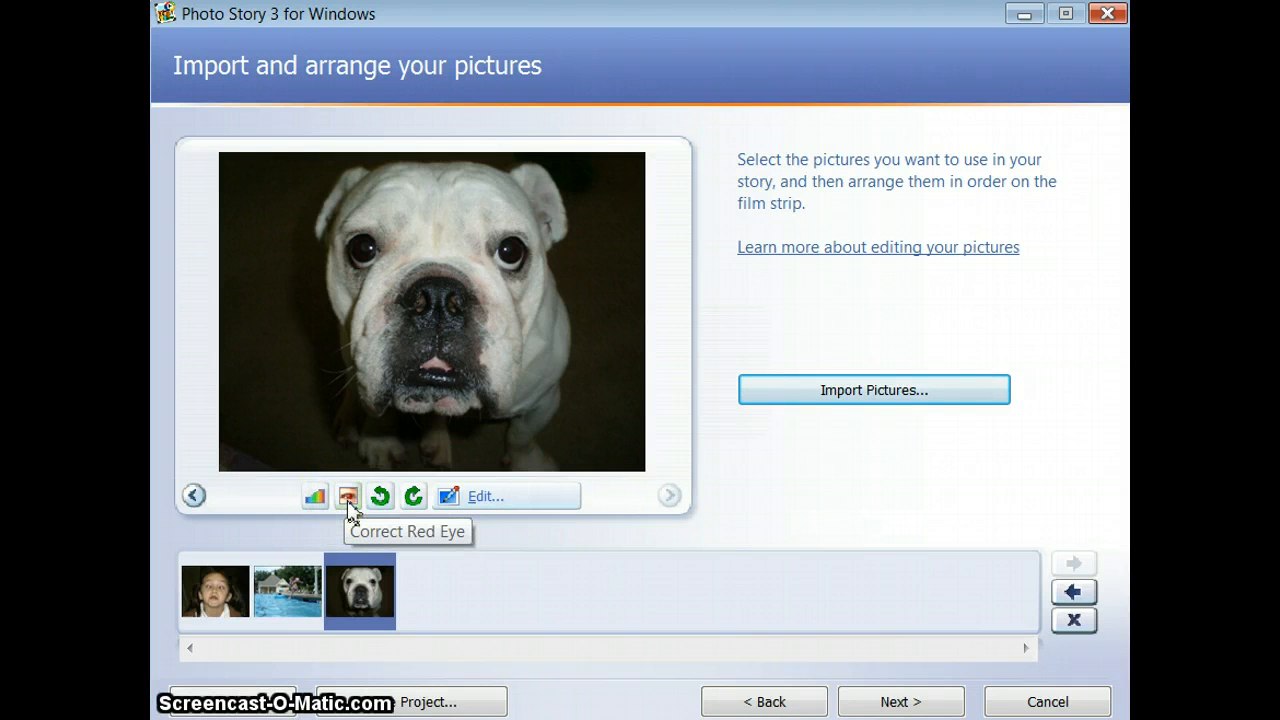
pyautogui.click(354, 500)
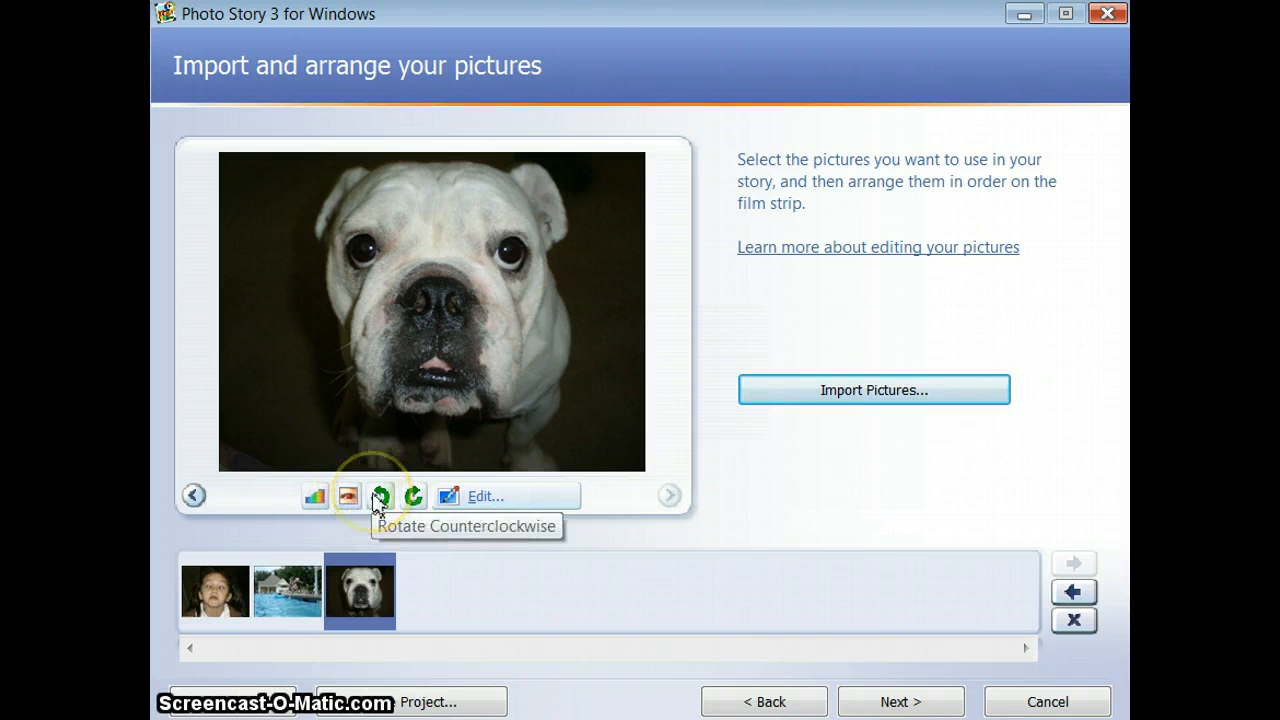
pyautogui.click(379, 500)
pyautogui.click(412, 500)
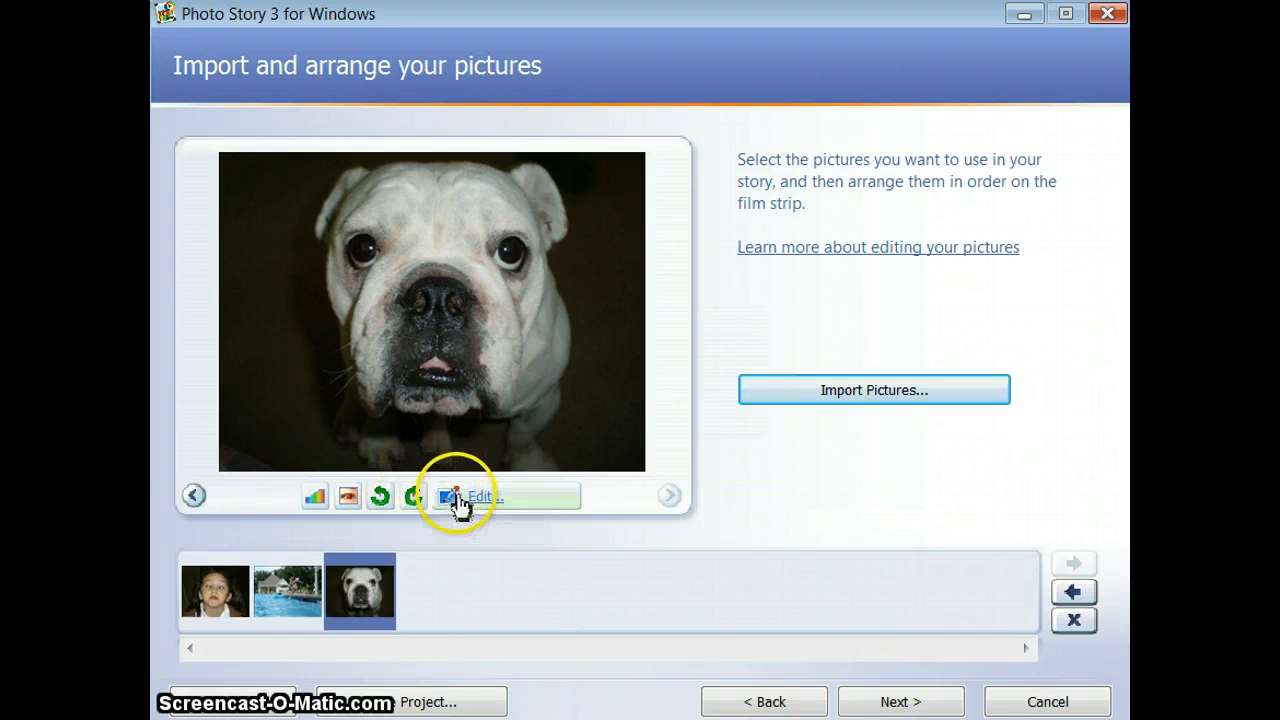
# Open the bulldog picture for editing, look over its Auto Fix corrections and bring up its effect options
pyautogui.click(472, 498)
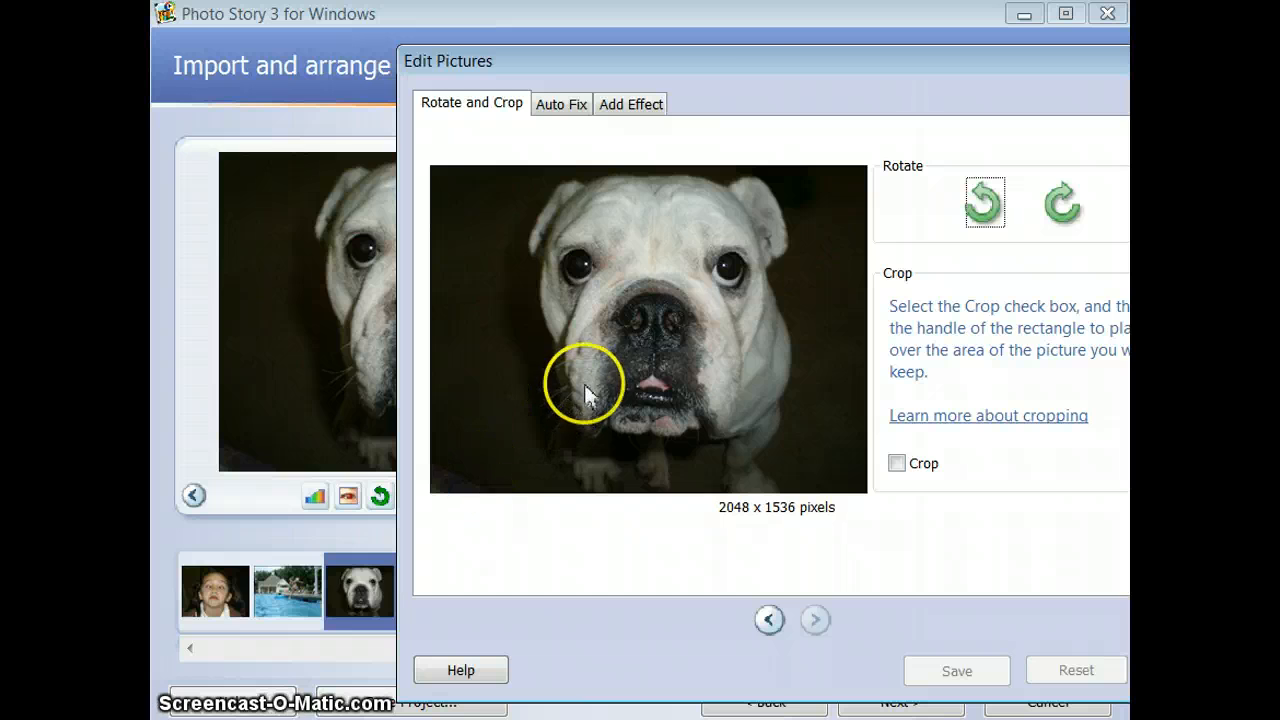
pyautogui.moveTo(727, 79); pyautogui.dragTo(543, 87)
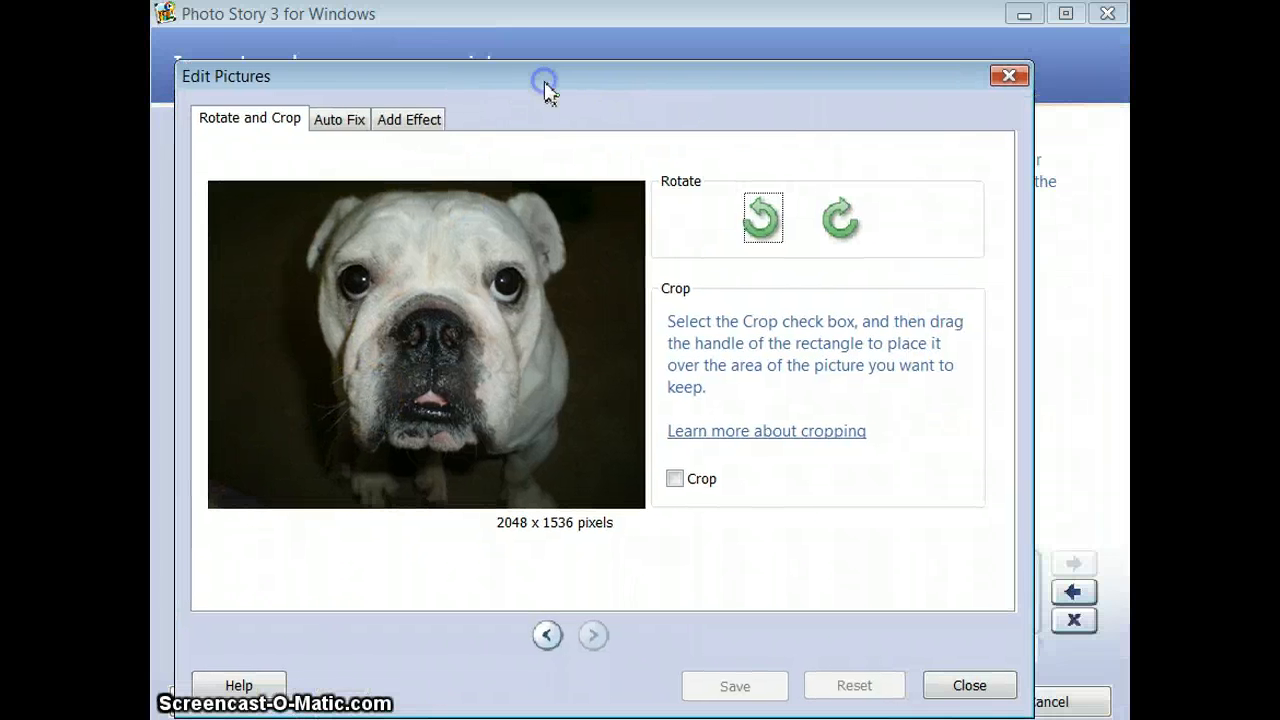
pyautogui.click(343, 122)
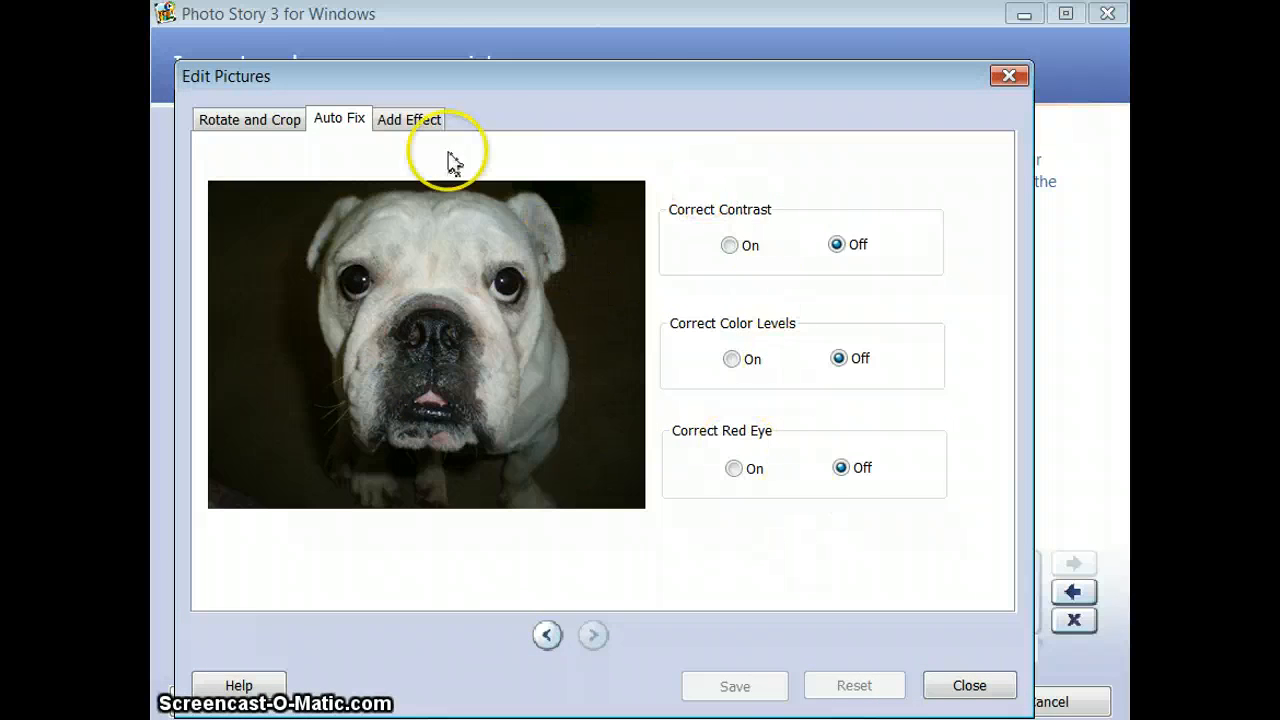
pyautogui.click(428, 125)
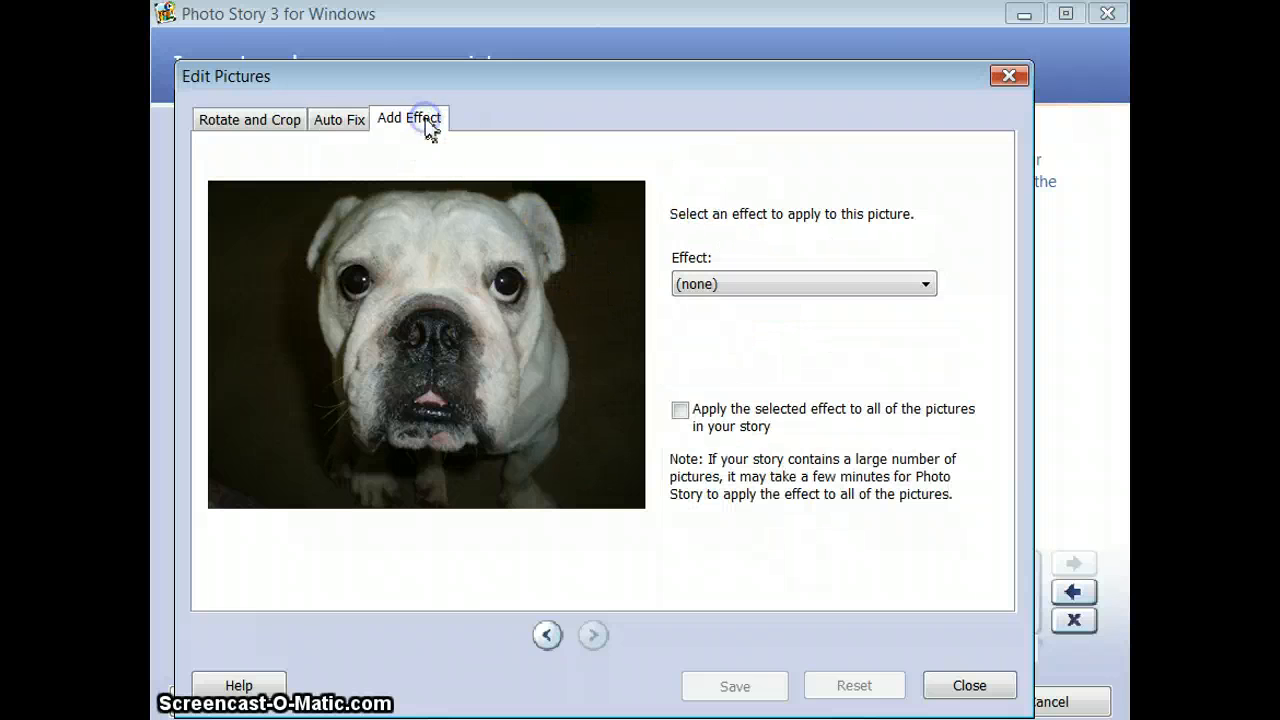
# Try the Negative, Sepia and Washout effects on the bulldog picture
pyautogui.click(927, 283)
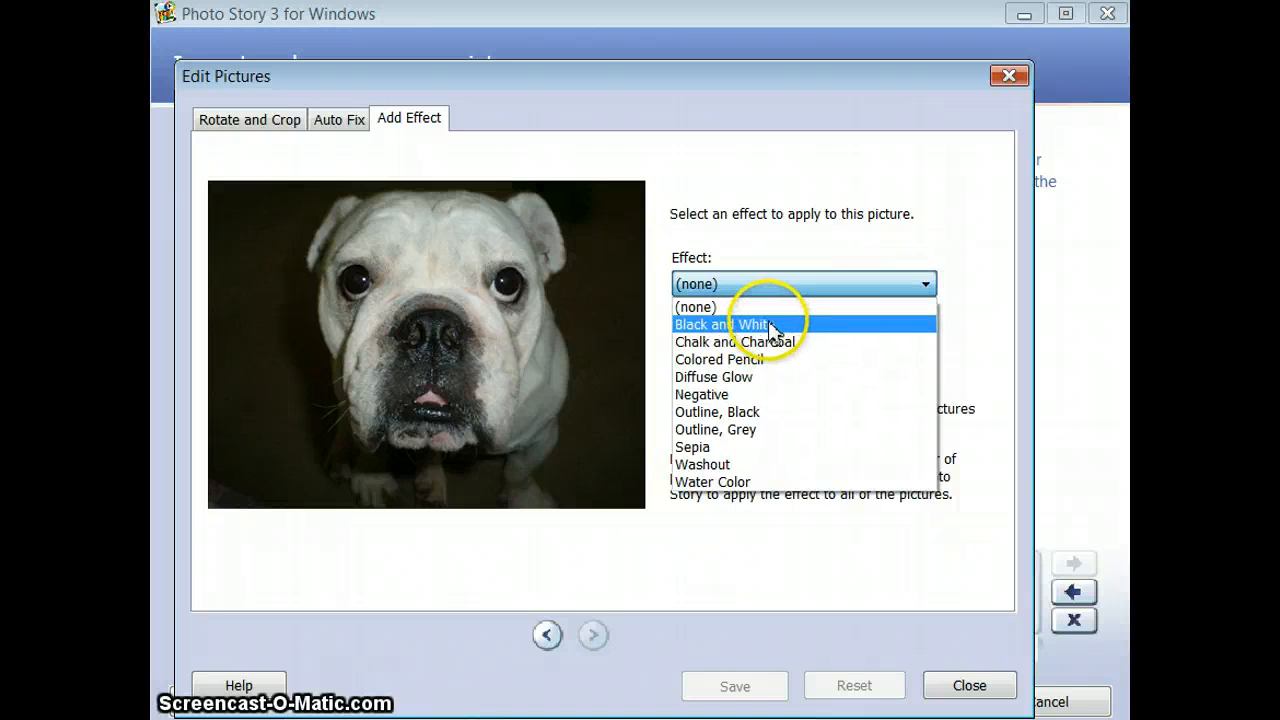
pyautogui.click(730, 394)
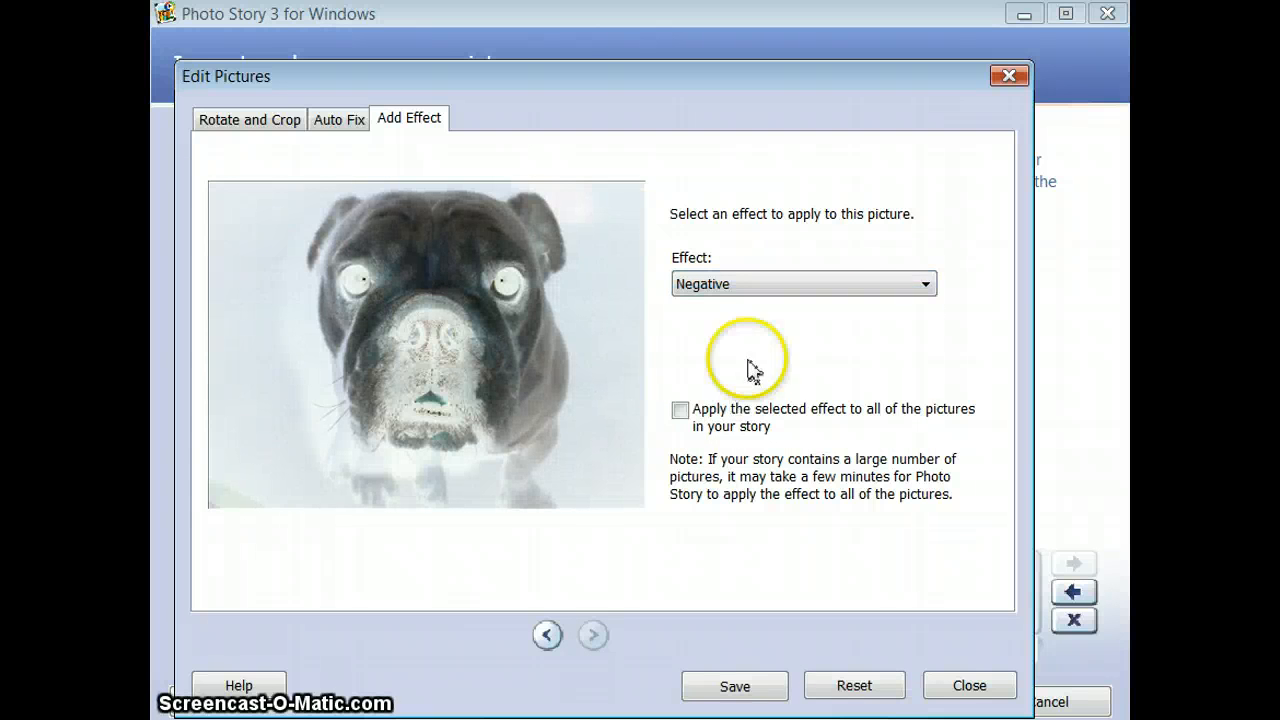
pyautogui.click(930, 285)
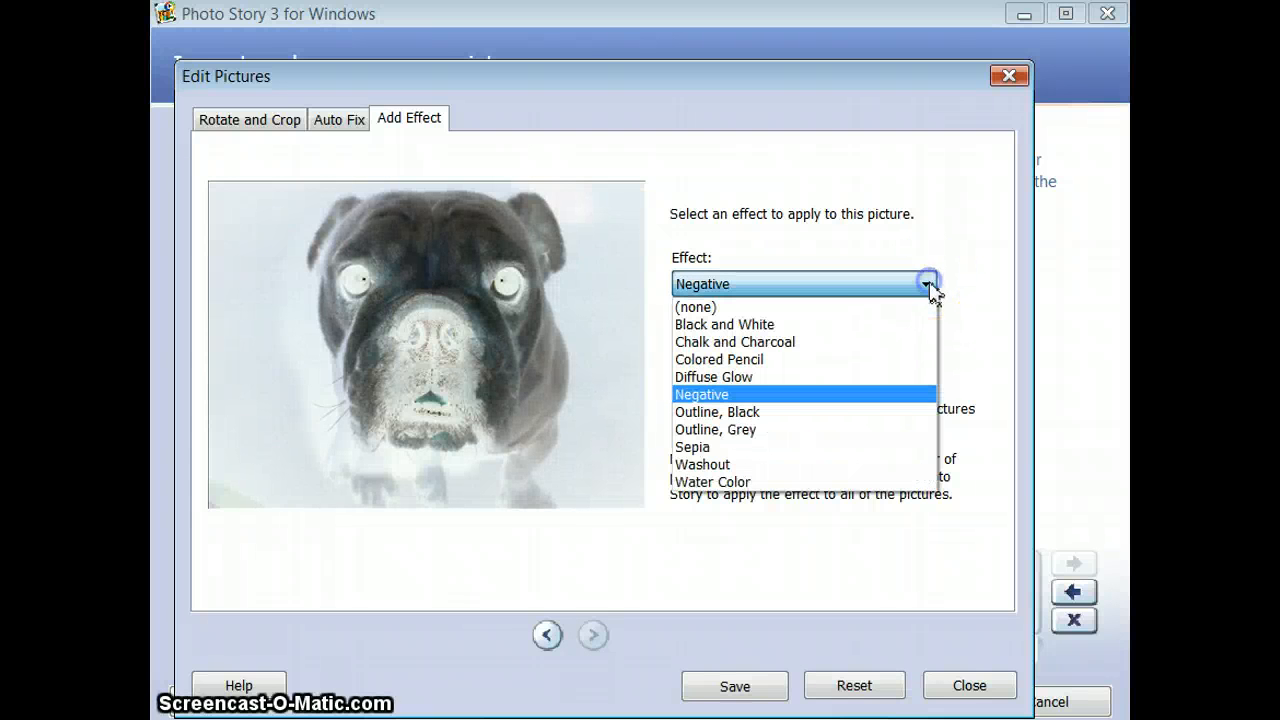
pyautogui.click(697, 450)
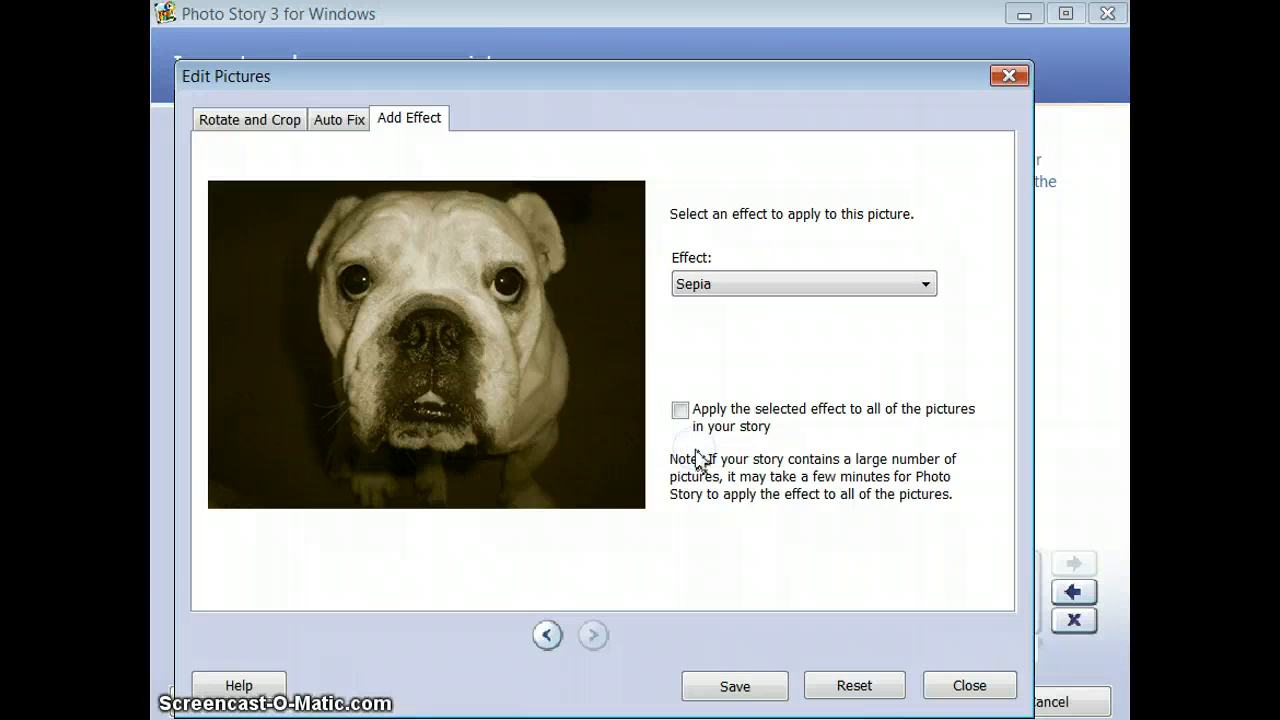
pyautogui.click(926, 283)
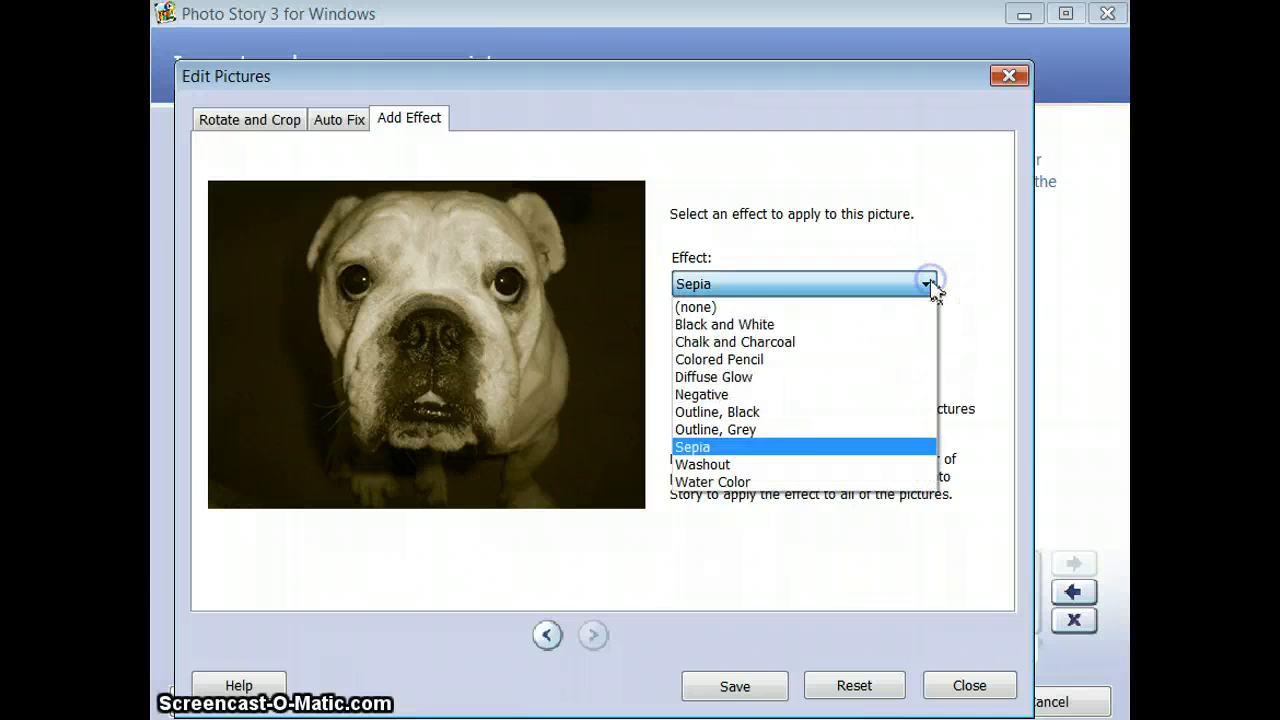
pyautogui.click(733, 467)
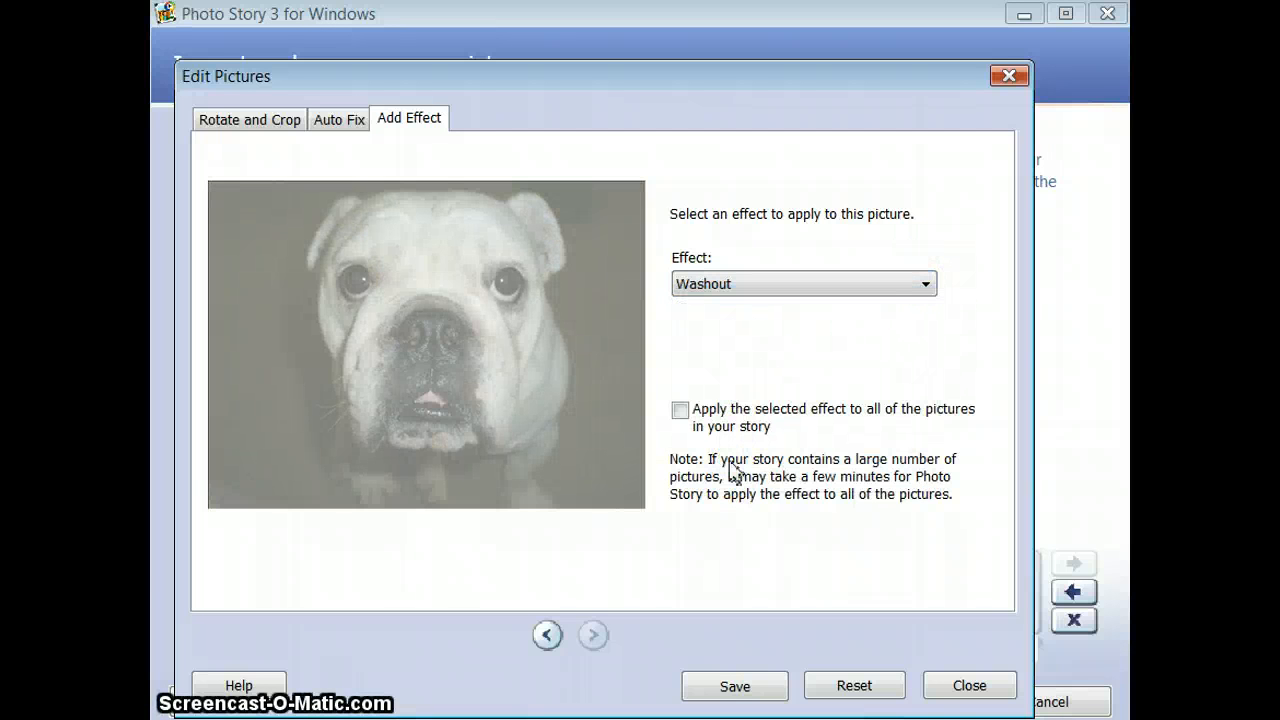
# Save the Negative effect on the bulldog picture only, close the editor and continue to the title page
pyautogui.click(926, 284)
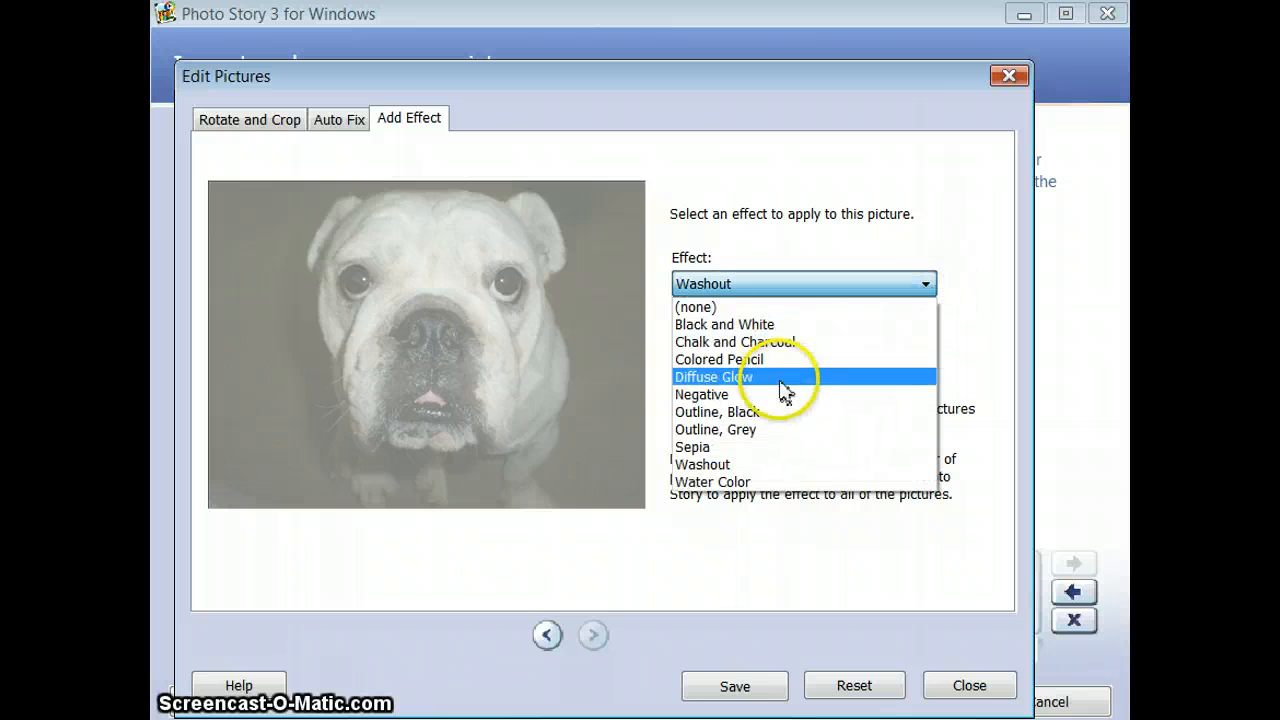
pyautogui.click(782, 396)
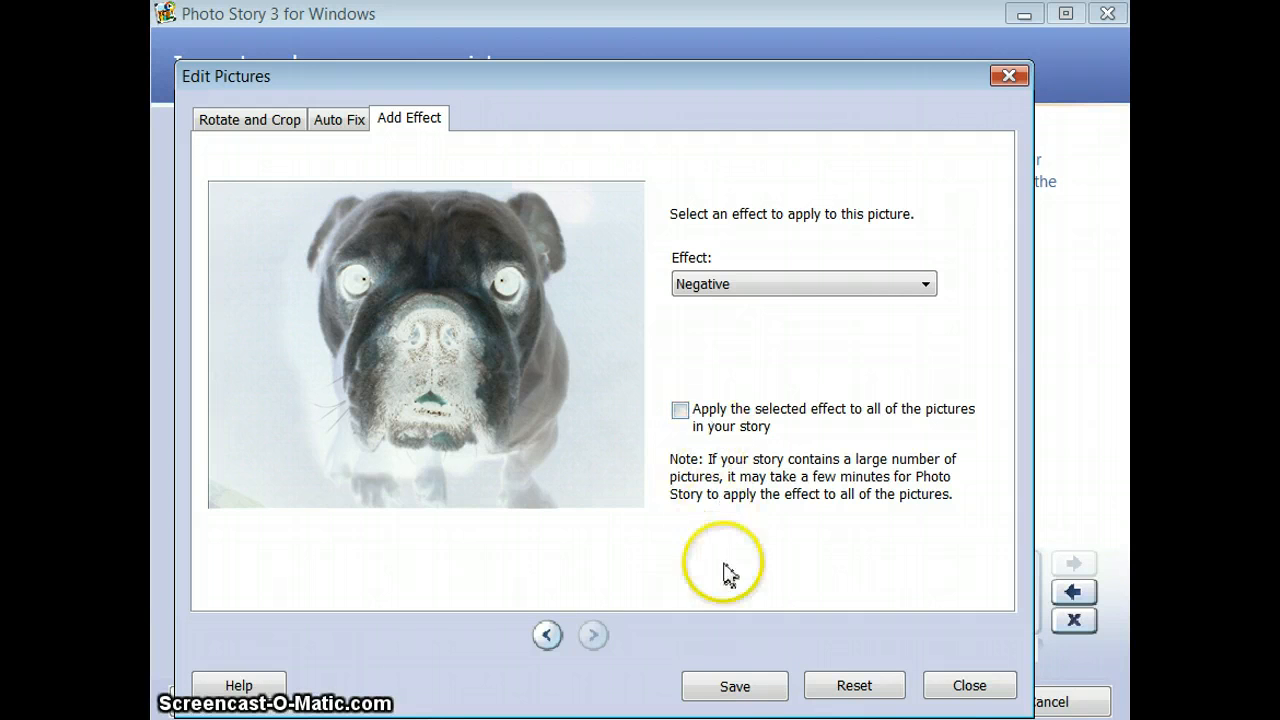
pyautogui.click(741, 689)
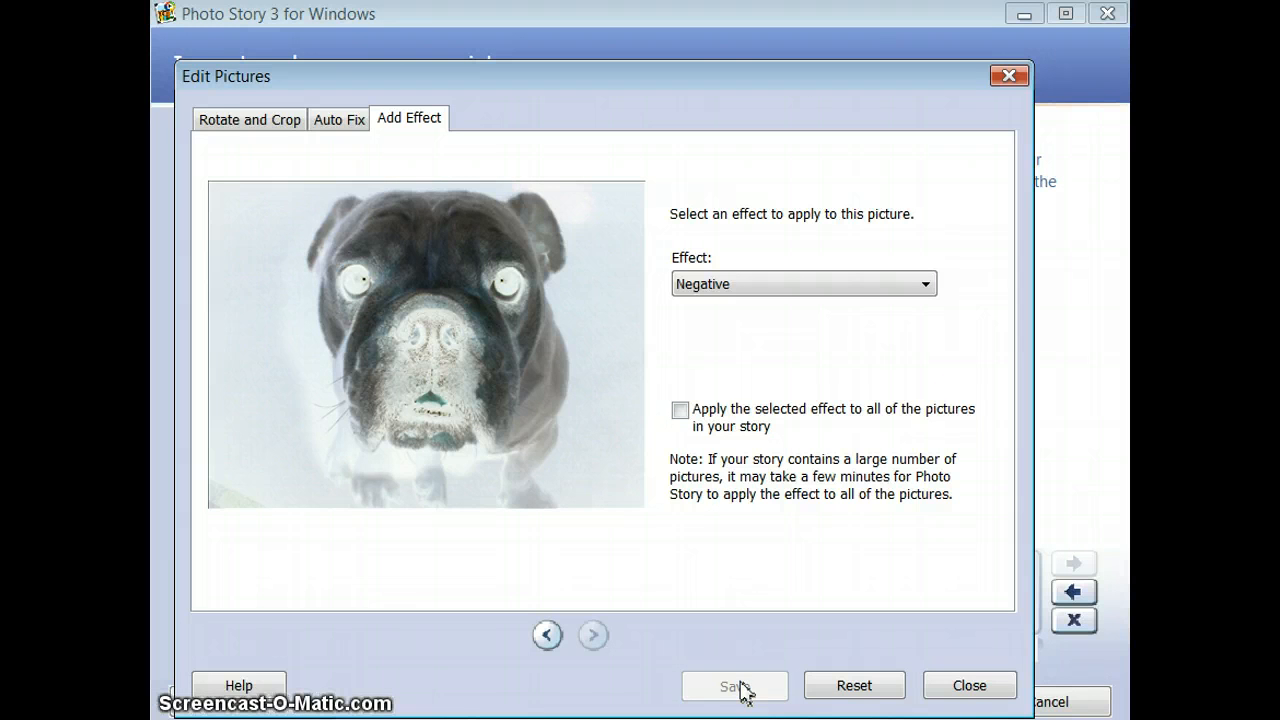
pyautogui.click(965, 688)
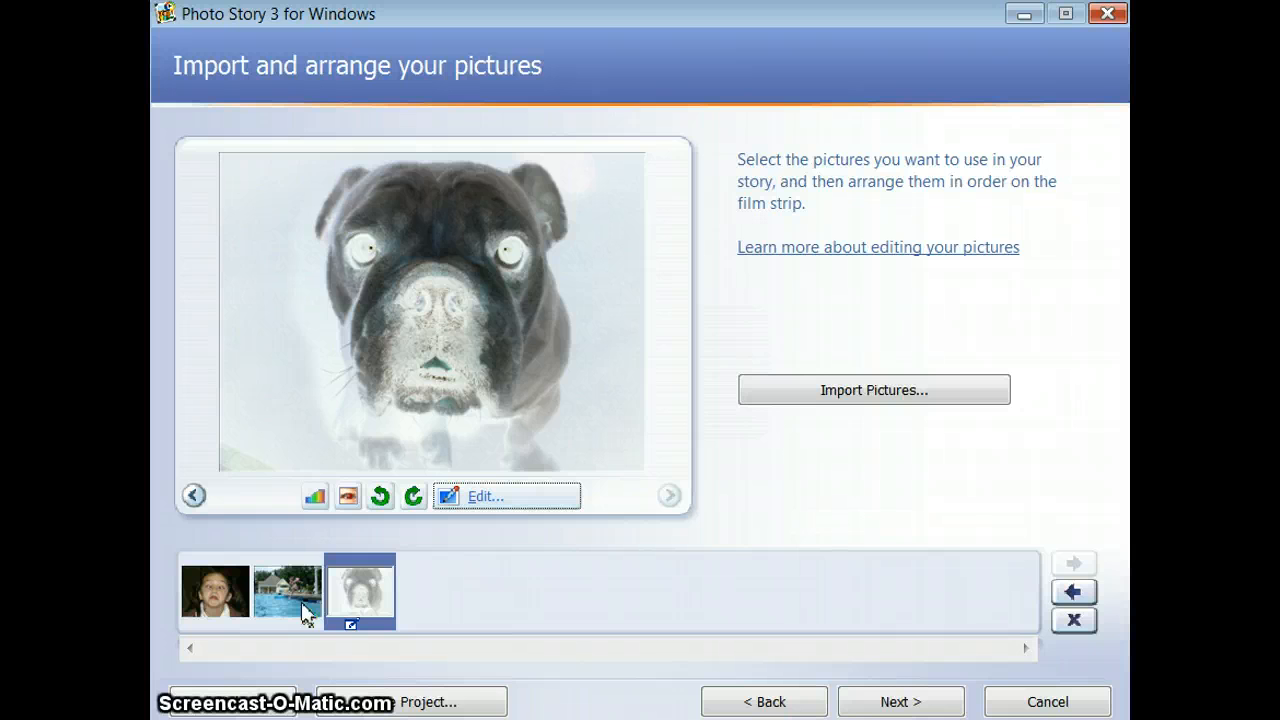
pyautogui.click(866, 704)
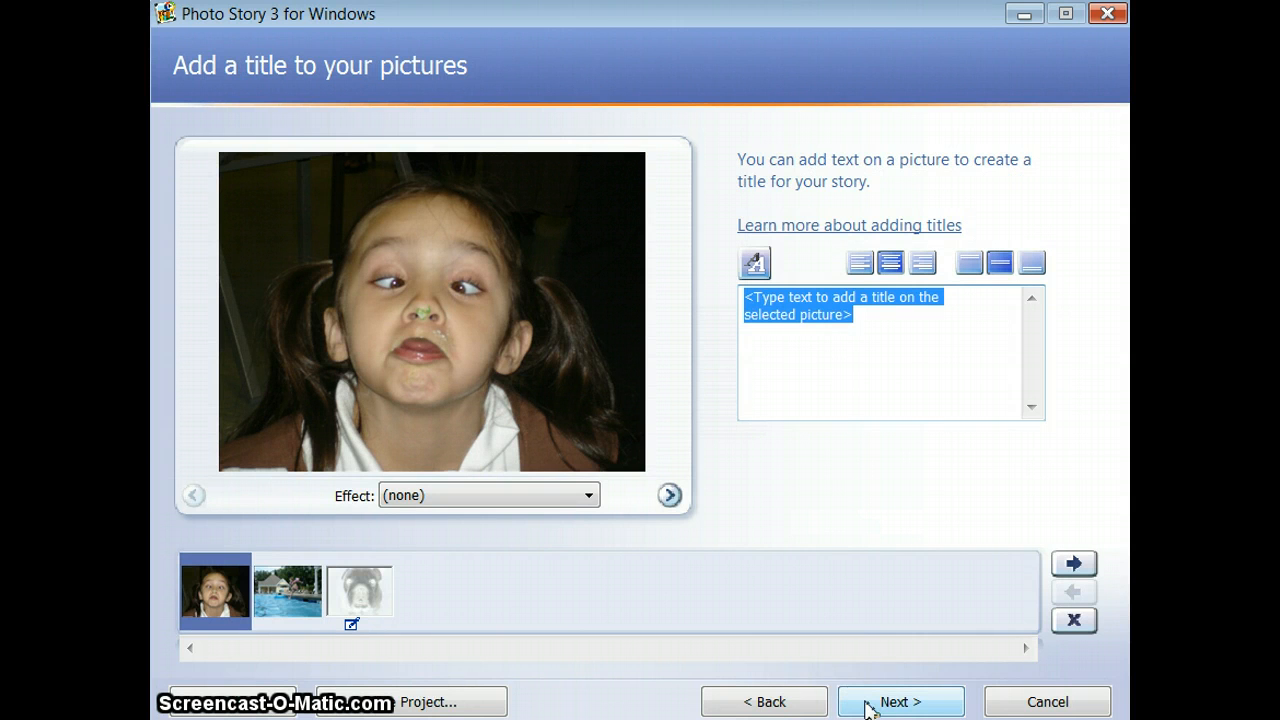
# Try the Colored Pencil effect on the first picture, and reset its effect to none
pyautogui.click(592, 497)
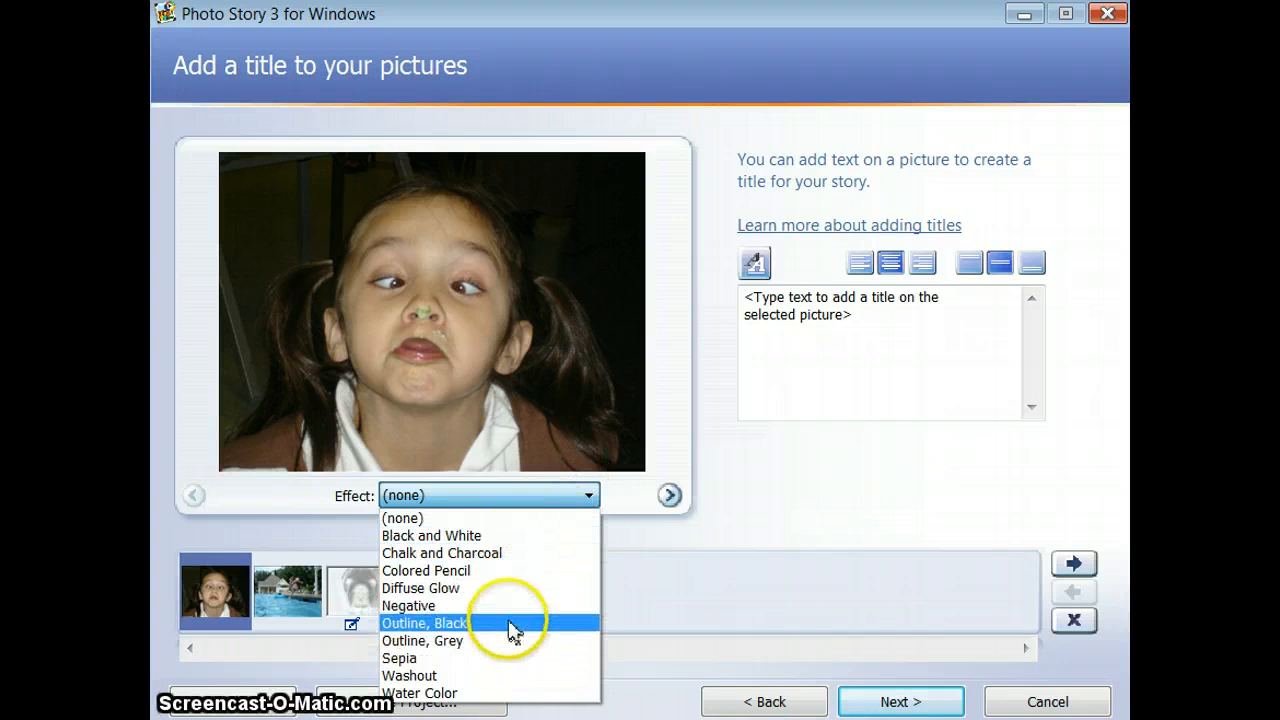
pyautogui.click(440, 570)
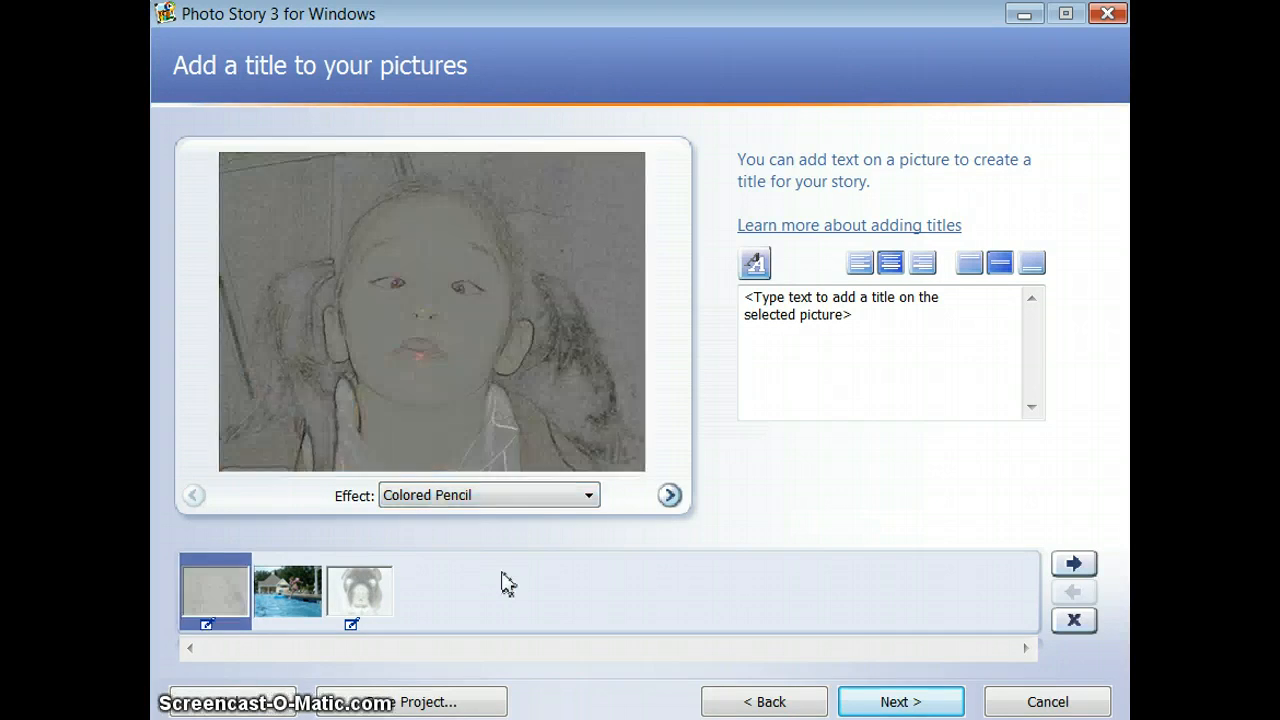
pyautogui.click(589, 500)
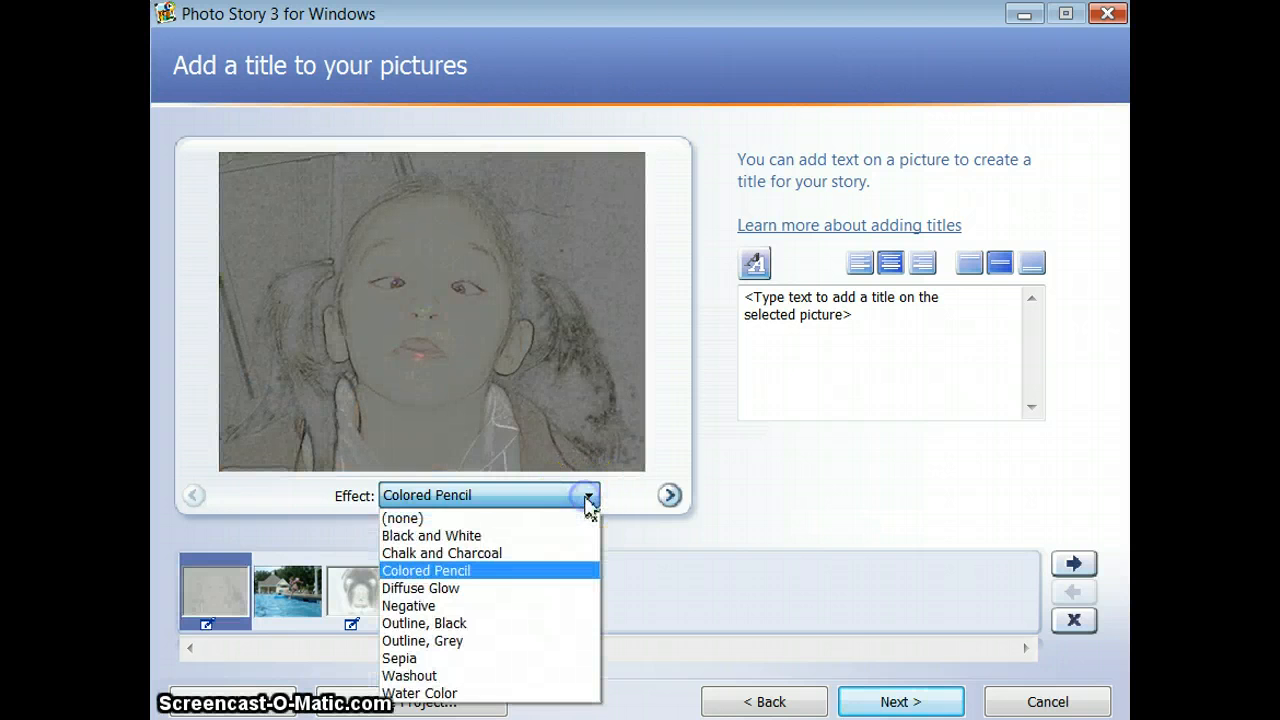
pyautogui.click(526, 517)
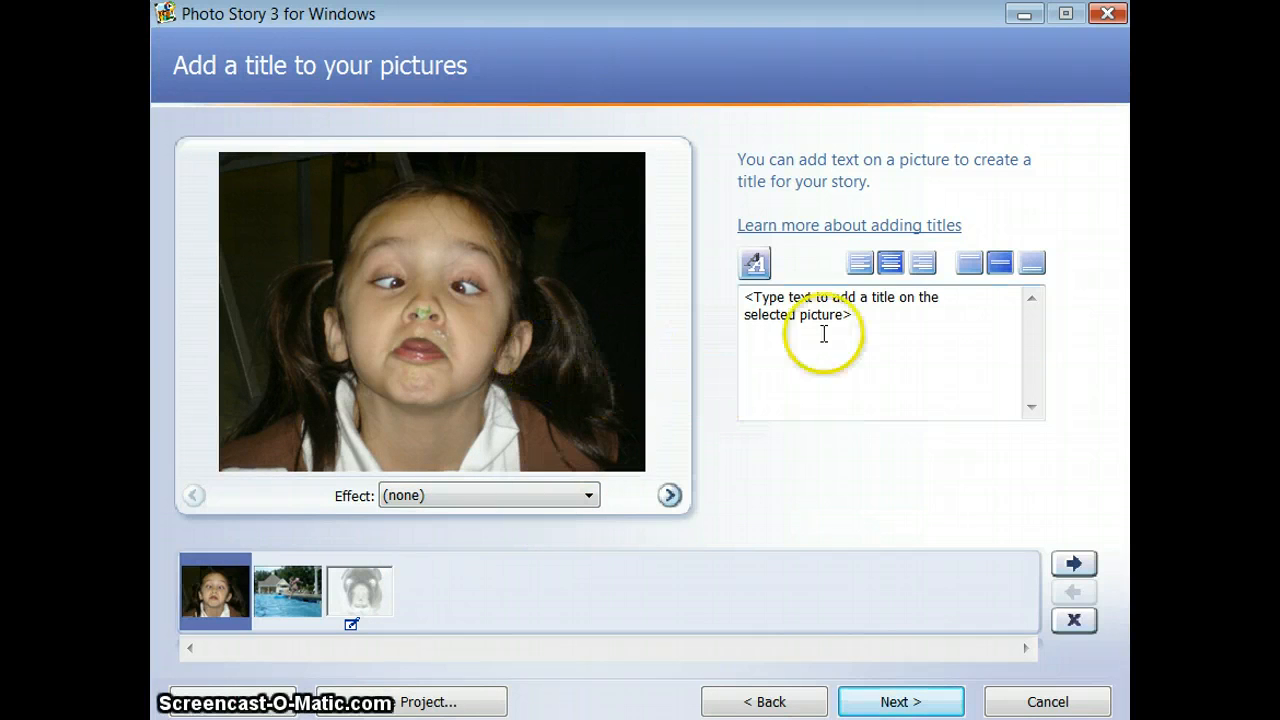
# Replace the placeholder title on the first picture with the girl's first name followed by "is so silly!"
pyautogui.click(903, 312)
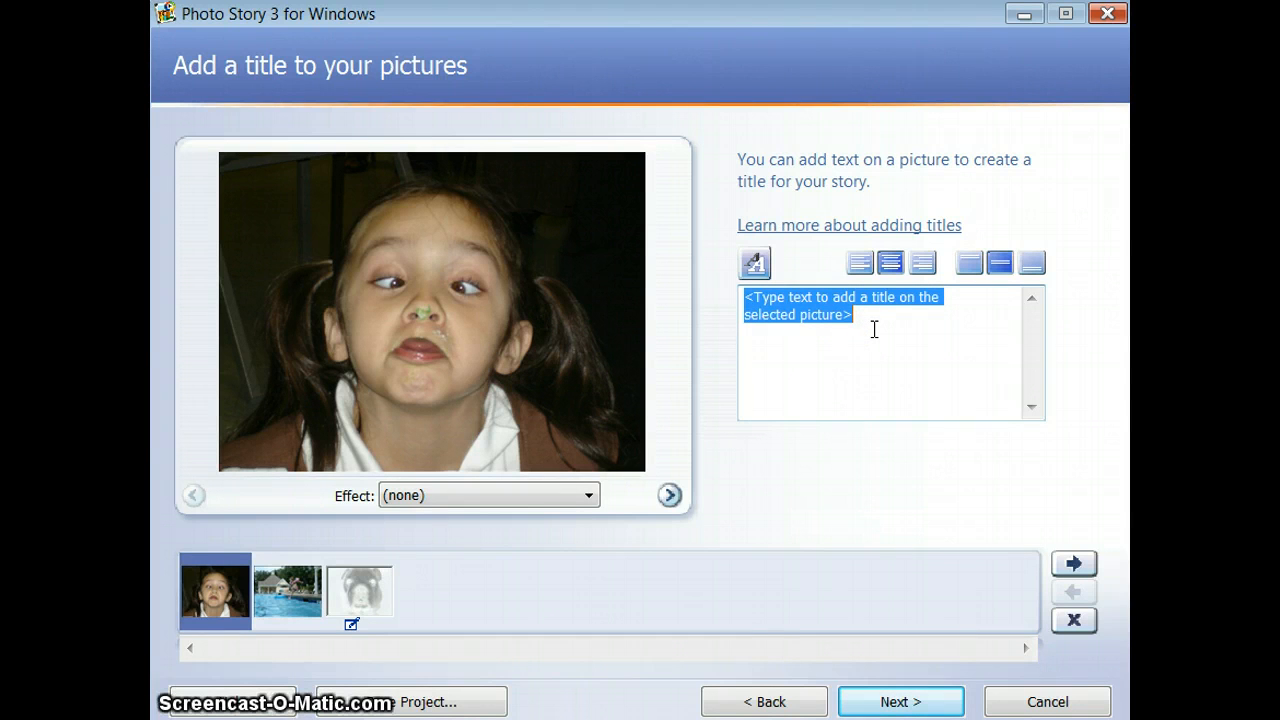
pyautogui.press('BackSpace')
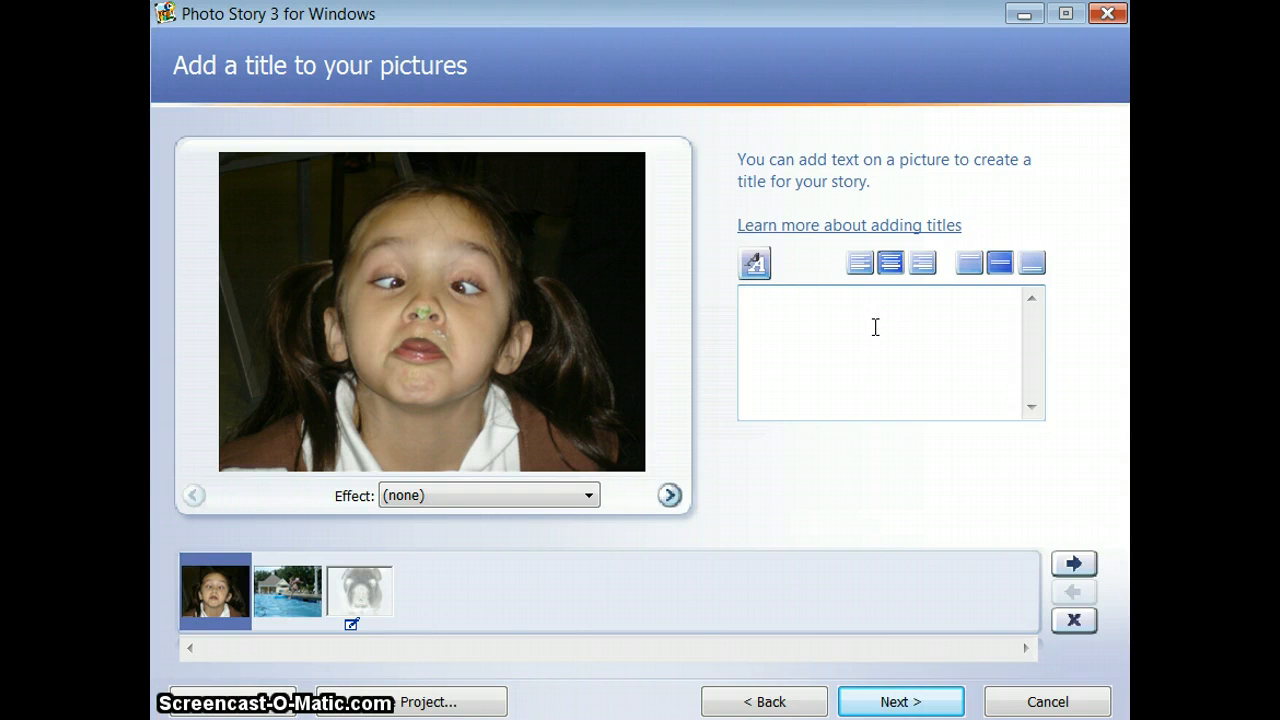
pyautogui.write('I')
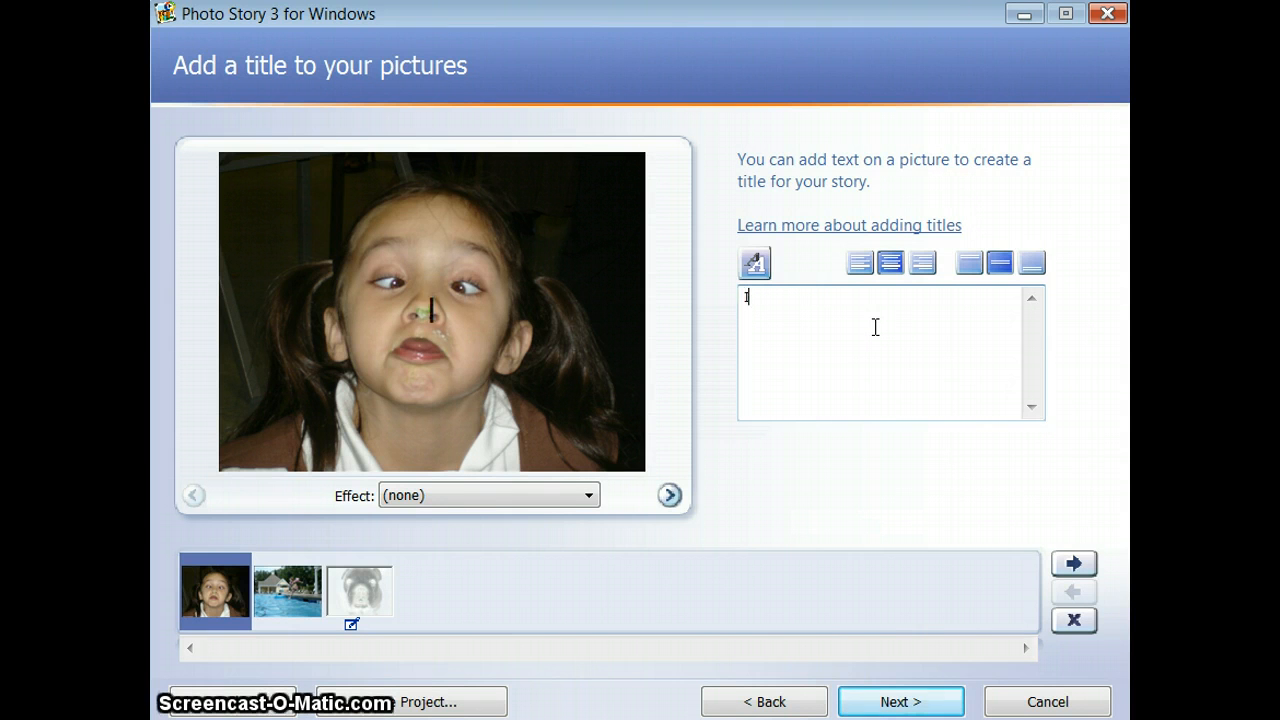
pyautogui.write('sa is so')
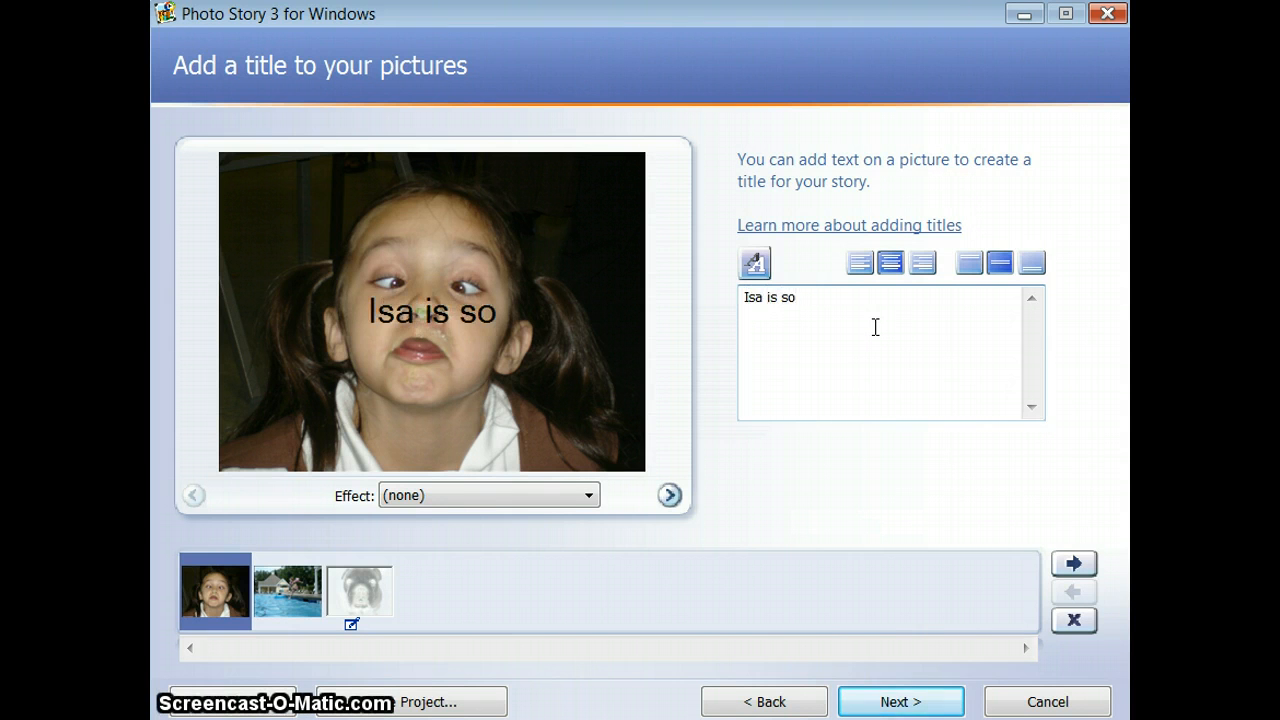
pyautogui.write(' silly!')
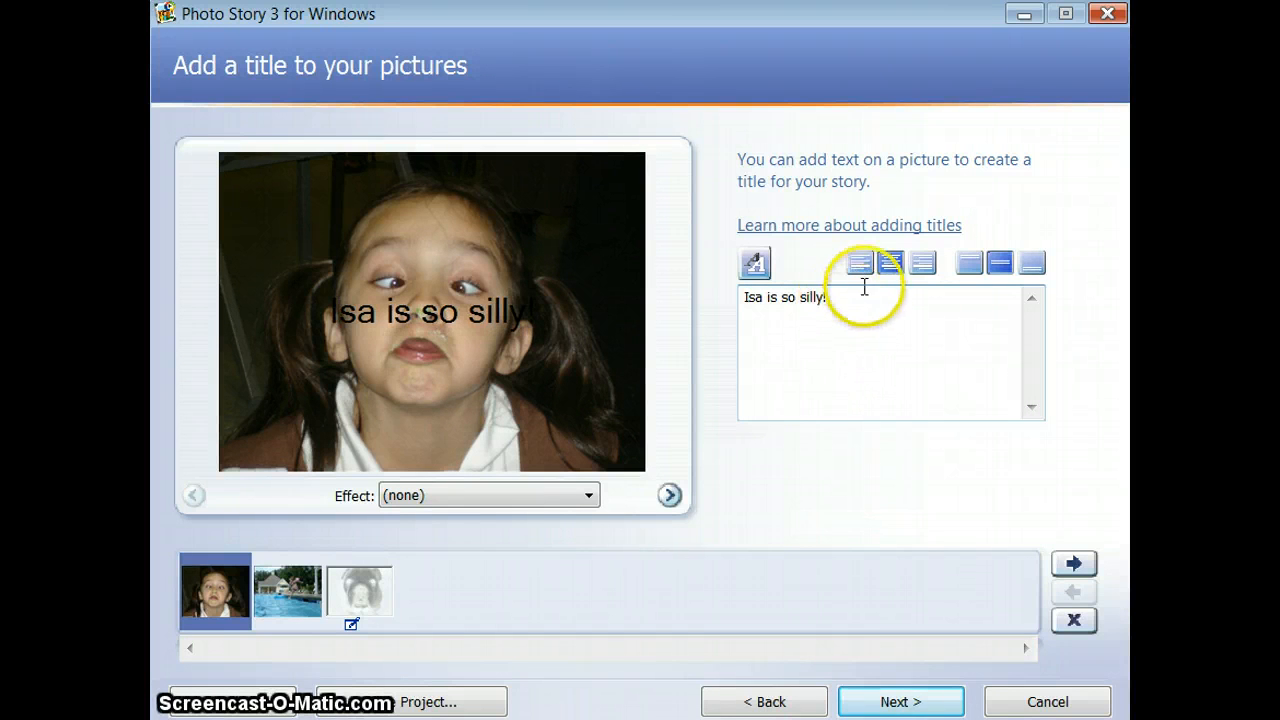
# Format the first picture's title in Microsoft Yi Baiti, Bold, size 20, in red
pyautogui.click(760, 268)
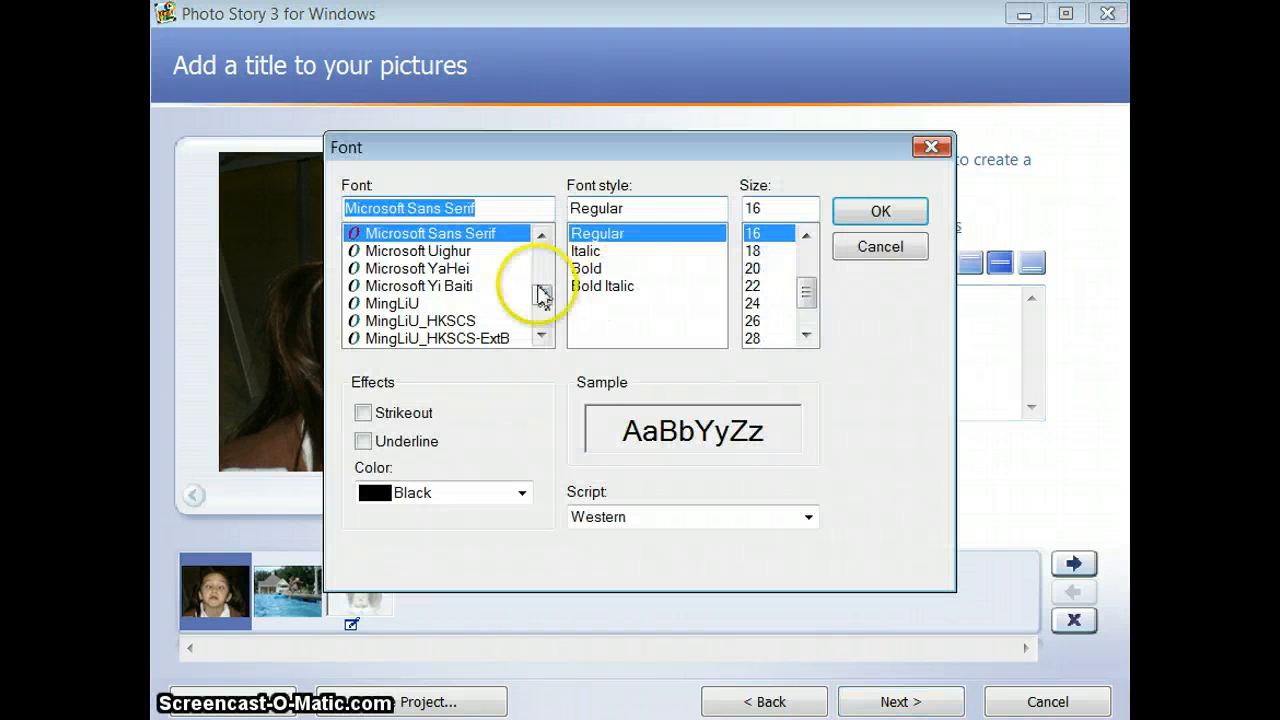
pyautogui.click(452, 287)
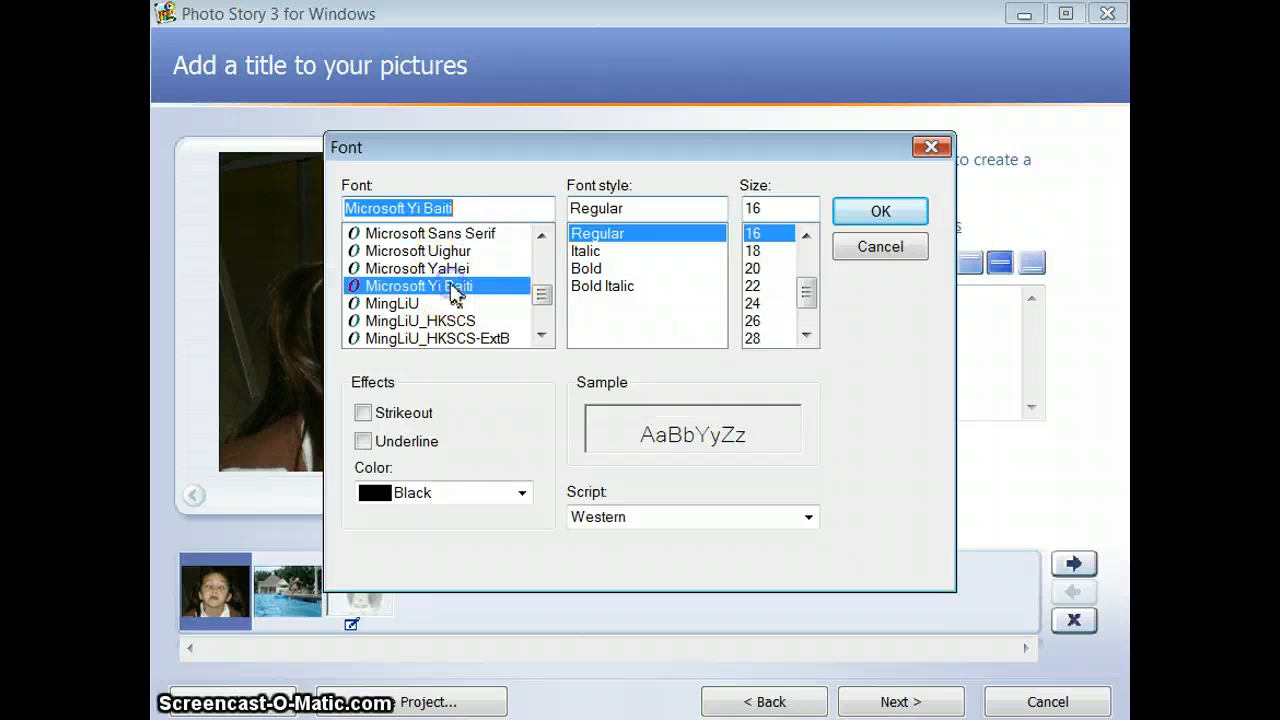
pyautogui.click(592, 268)
pyautogui.click(754, 268)
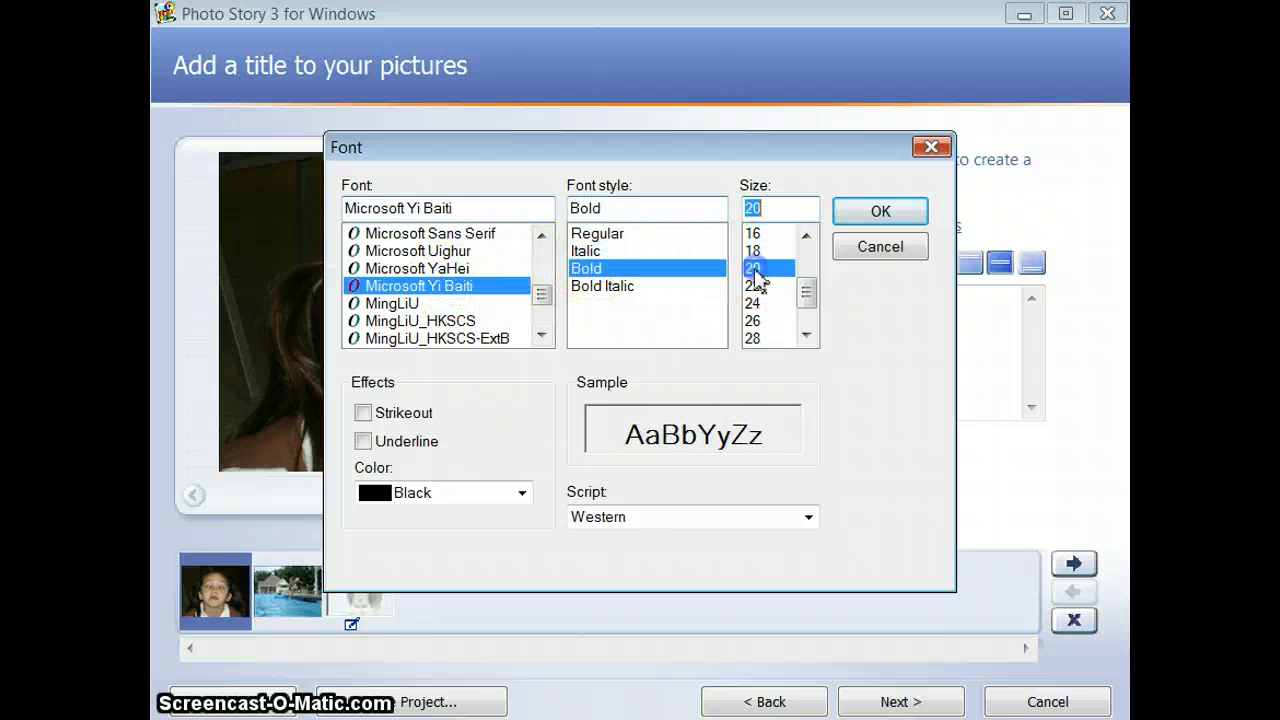
pyautogui.click(522, 493)
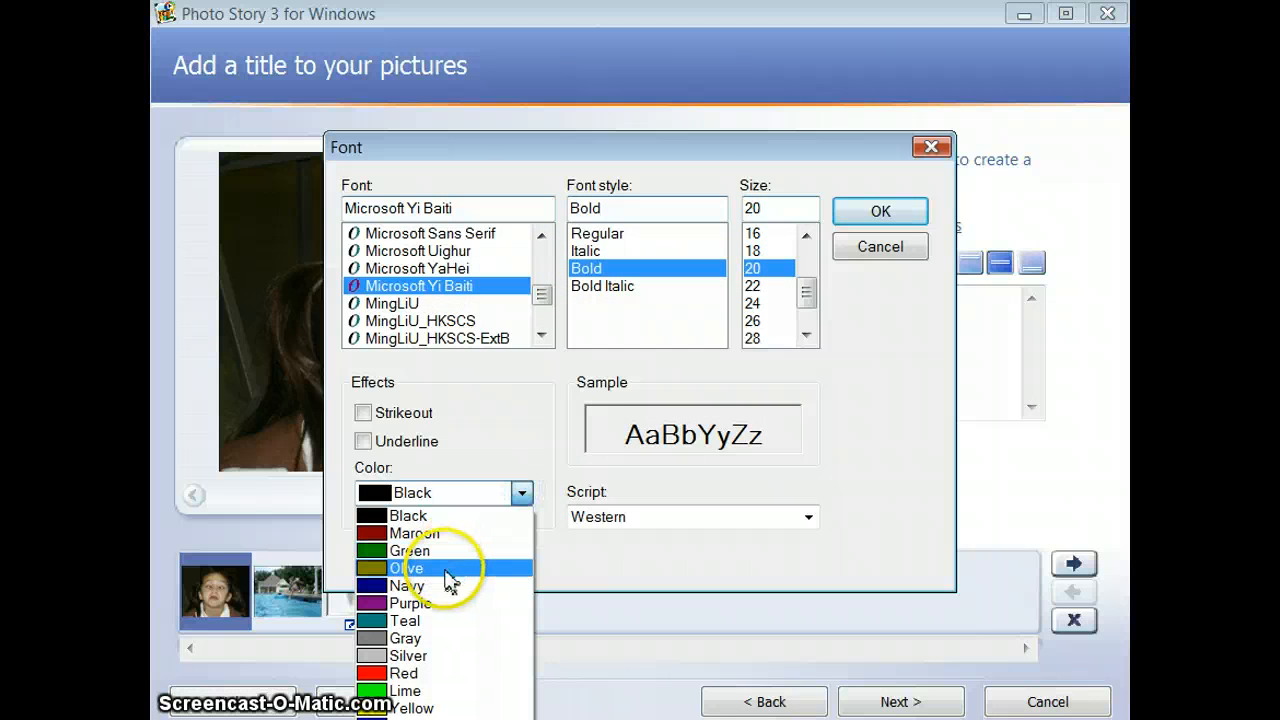
pyautogui.click(425, 673)
pyautogui.click(888, 213)
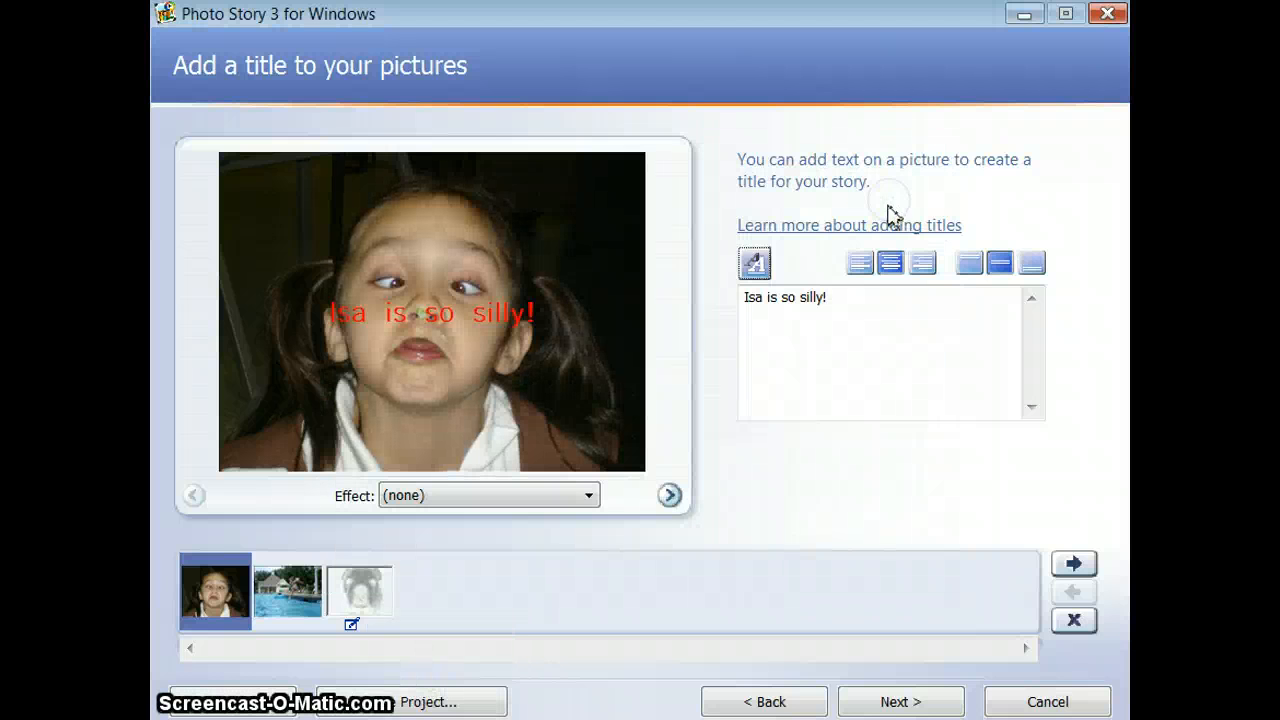
# Insert blank lines before the first picture's title to move it down to the picture's lower edge
pyautogui.click(744, 297)
pyautogui.press('Return')
pyautogui.press('Return')
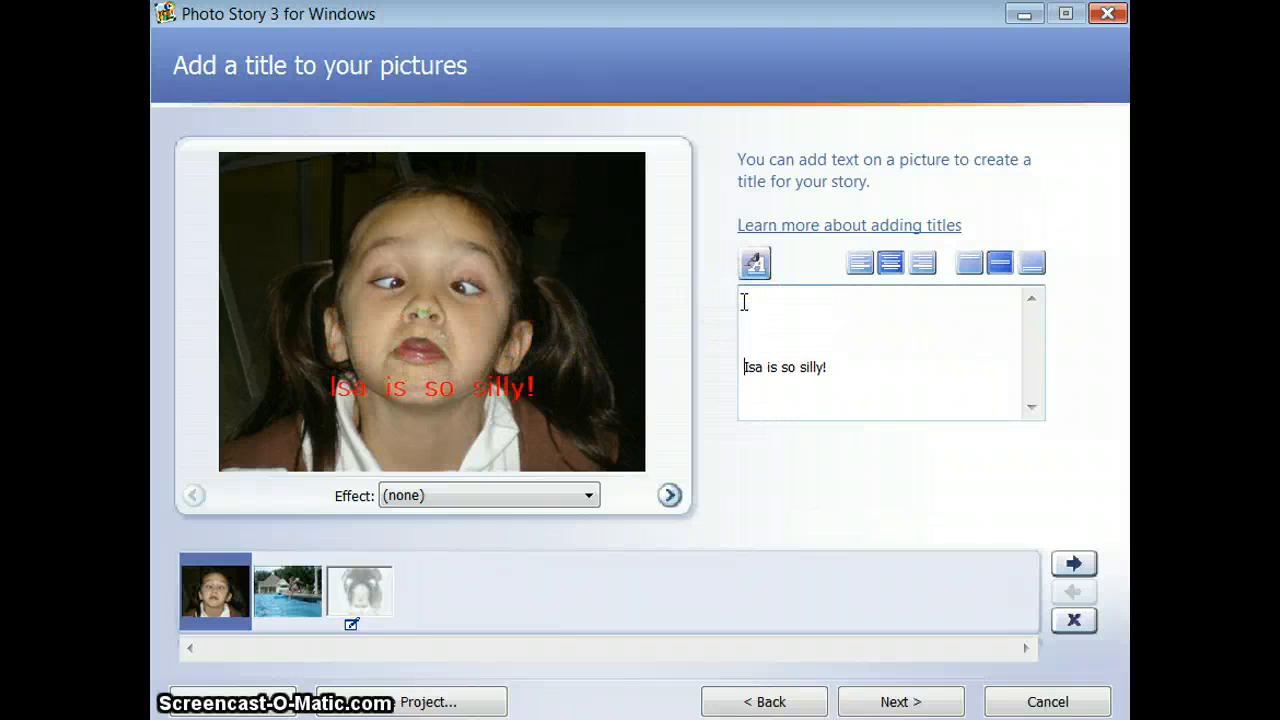
pyautogui.press('Return')
pyautogui.press('Return')
pyautogui.press('Return')
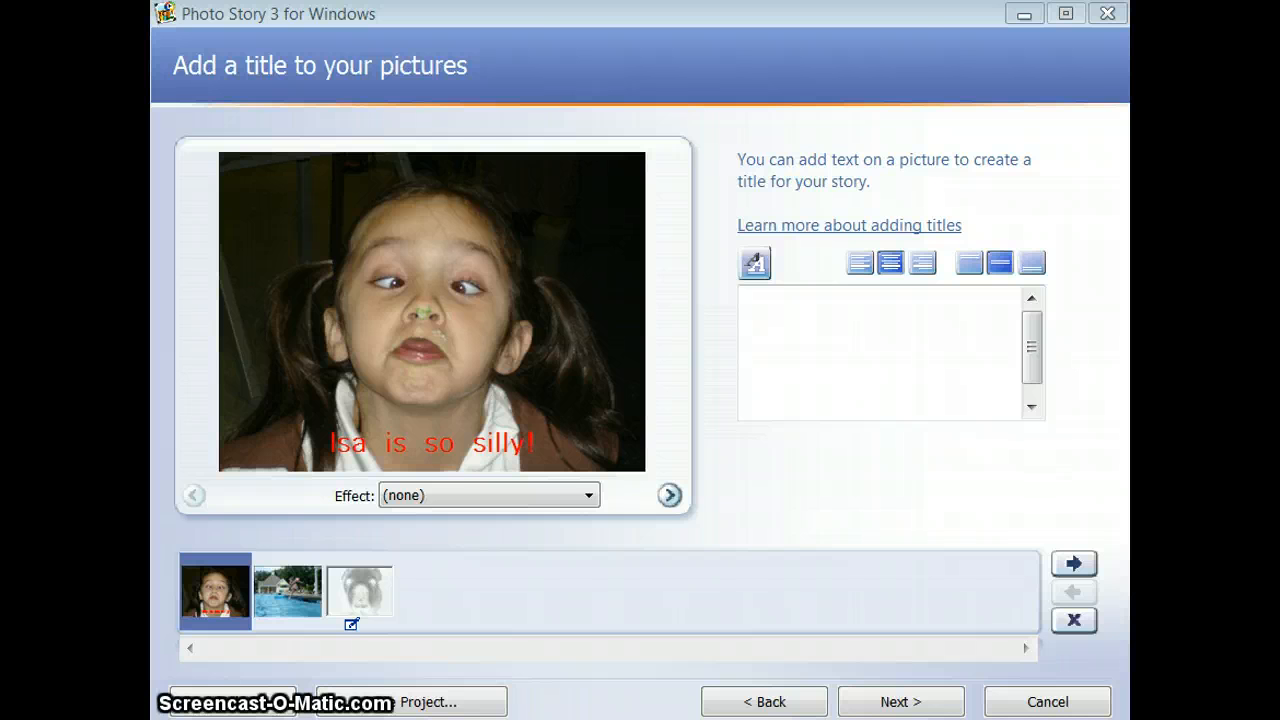
# Continue to the narration page and record a narration of about 4 seconds for the first picture
pyautogui.click(866, 704)
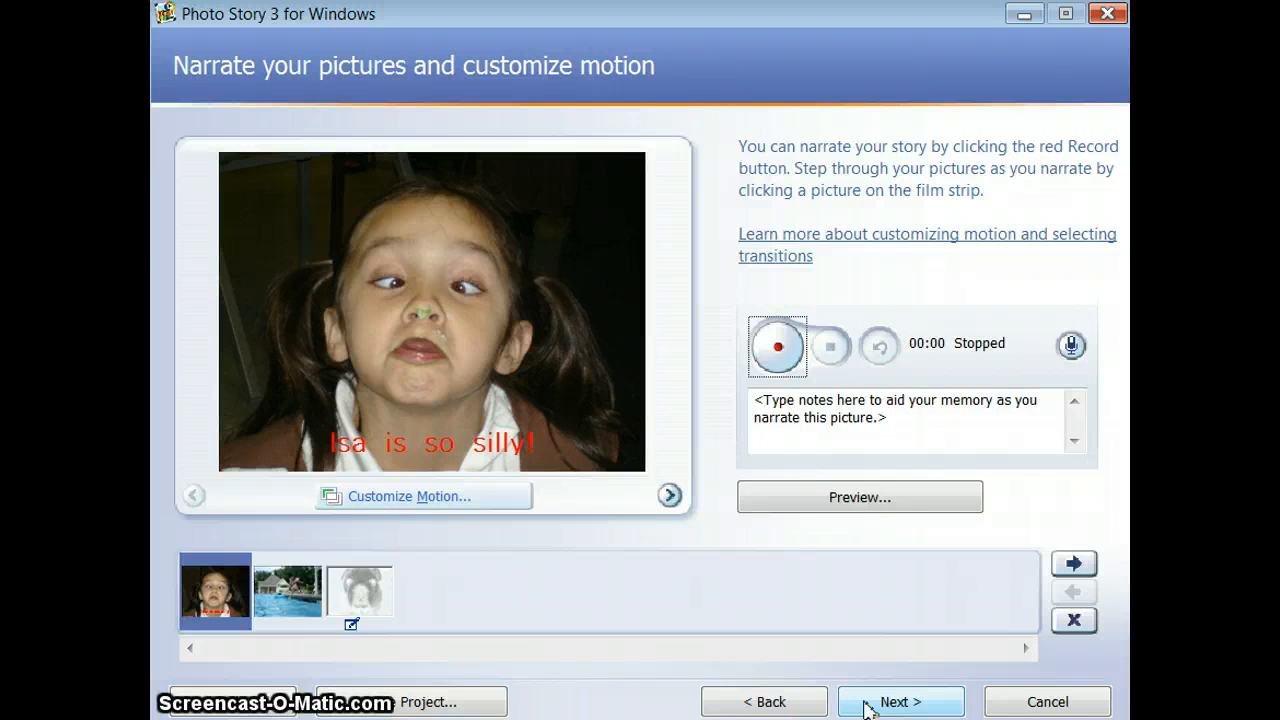
pyautogui.click(782, 354)
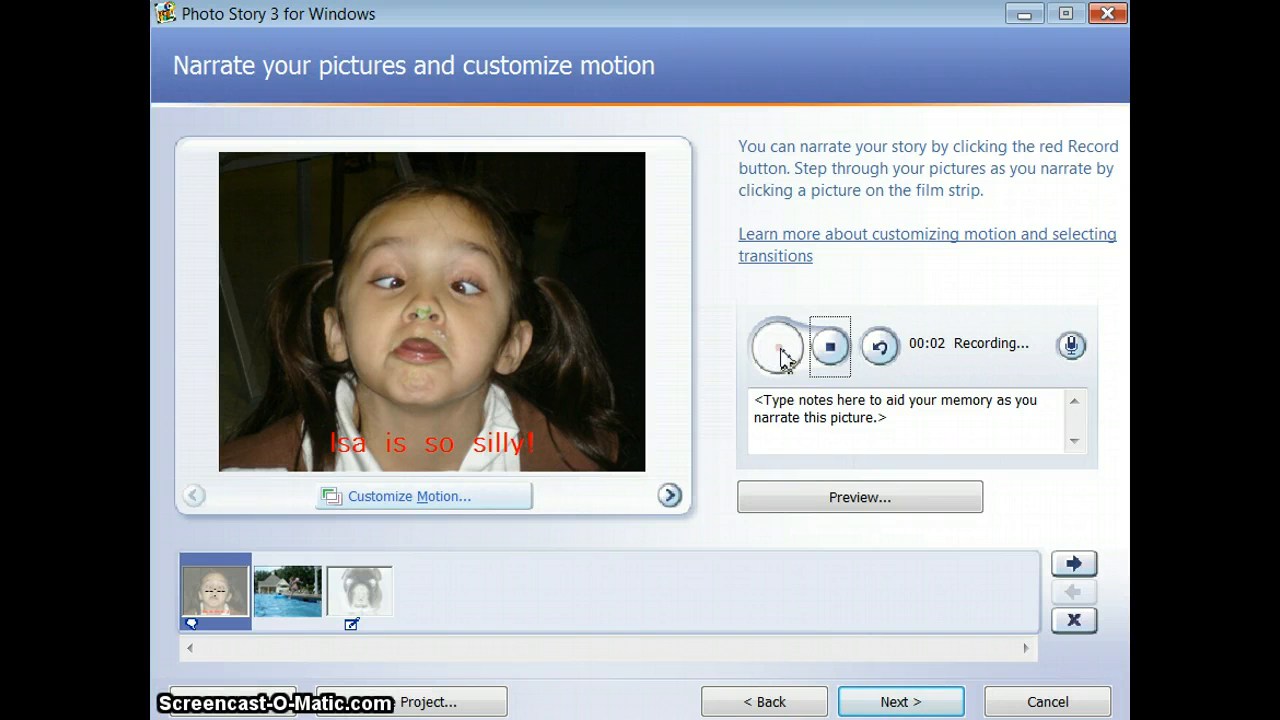
pyautogui.click(830, 352)
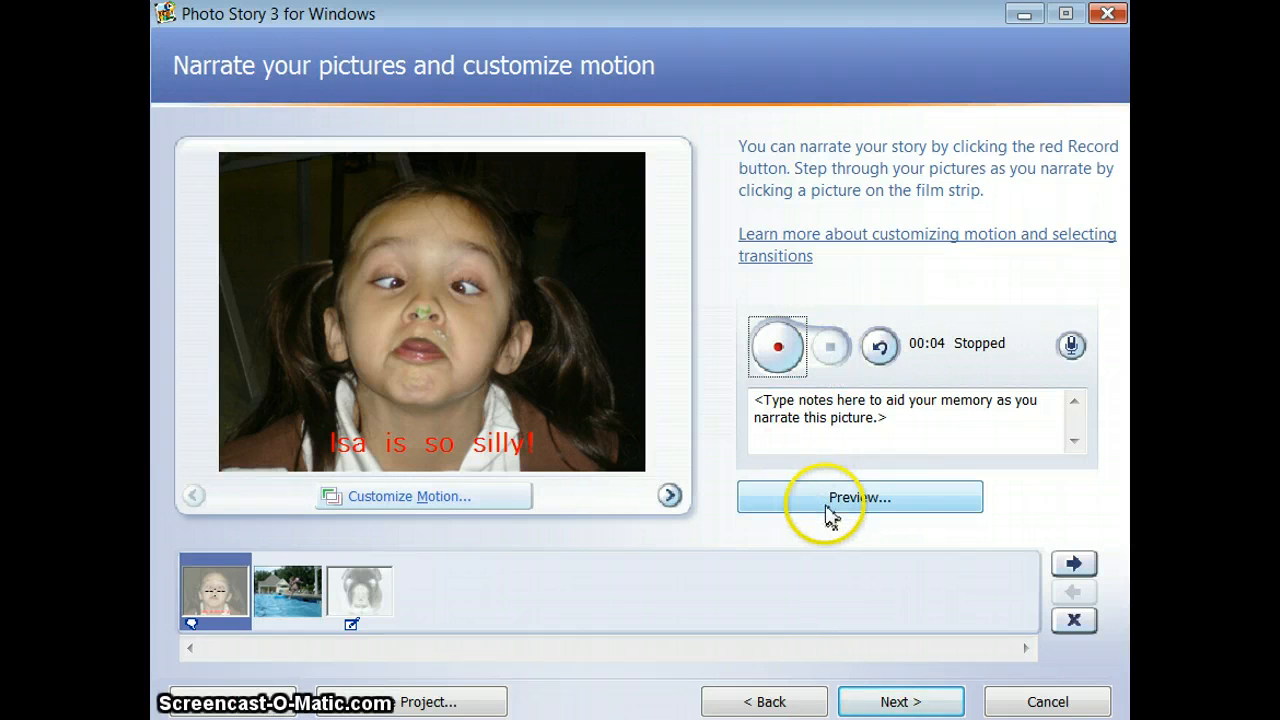
# Preview the narrated story, close the preview and view the pool and bulldog pictures on the narration page
pyautogui.click(828, 510)
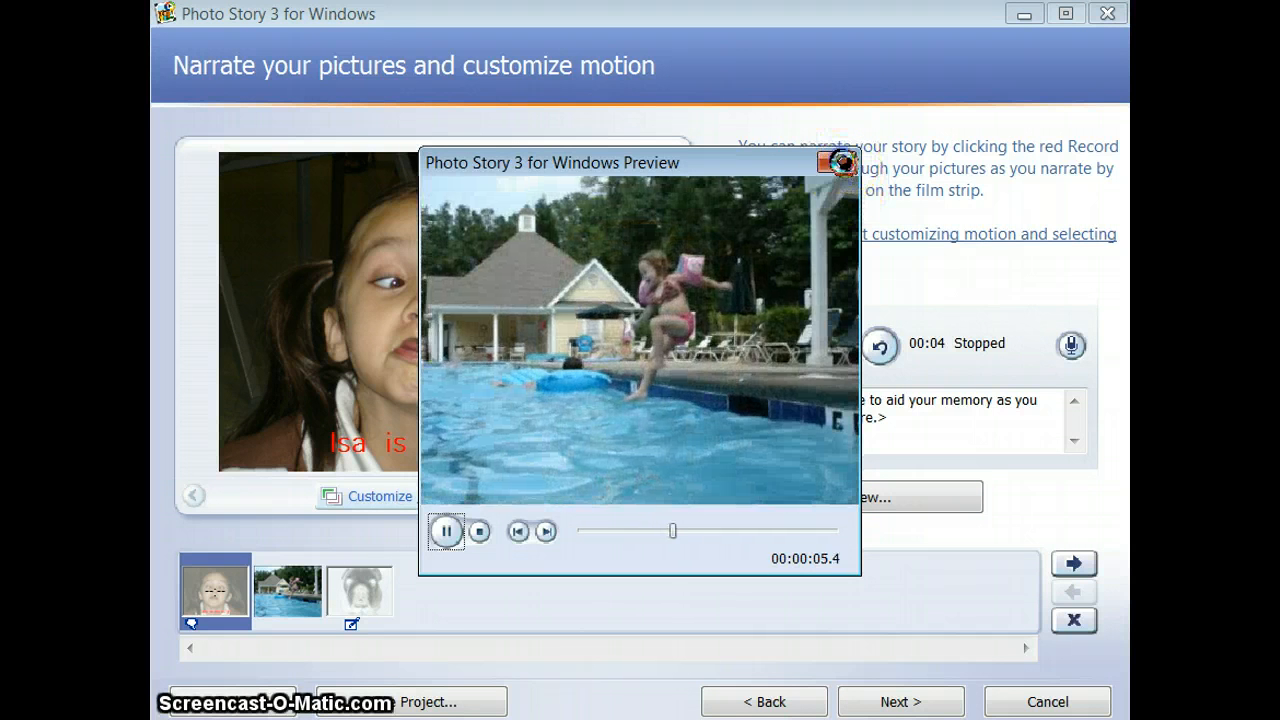
pyautogui.click(838, 163)
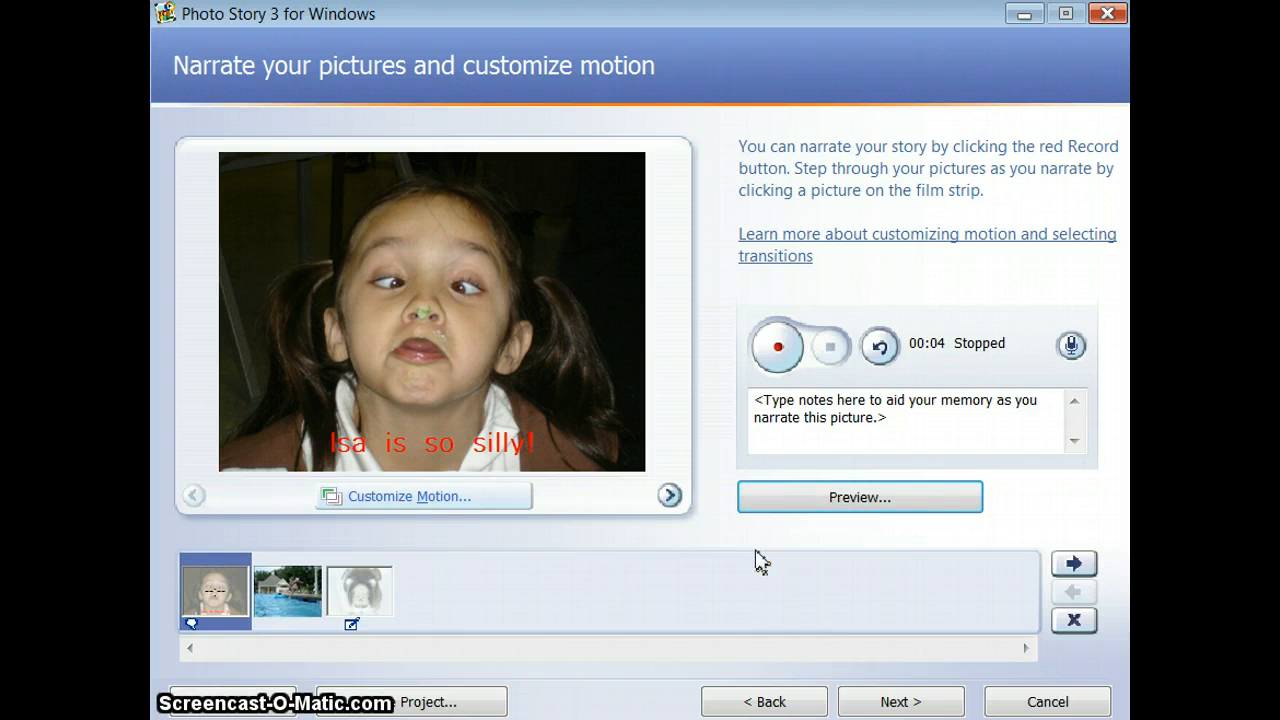
pyautogui.click(294, 591)
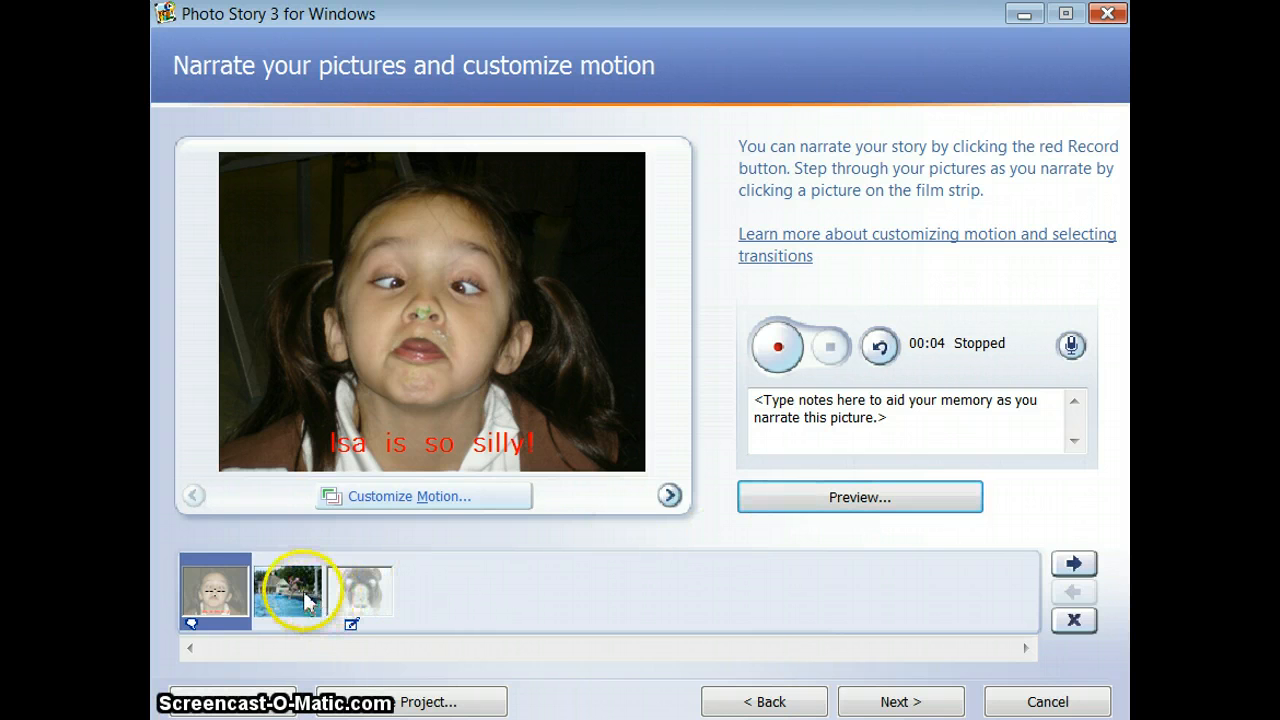
pyautogui.click(354, 592)
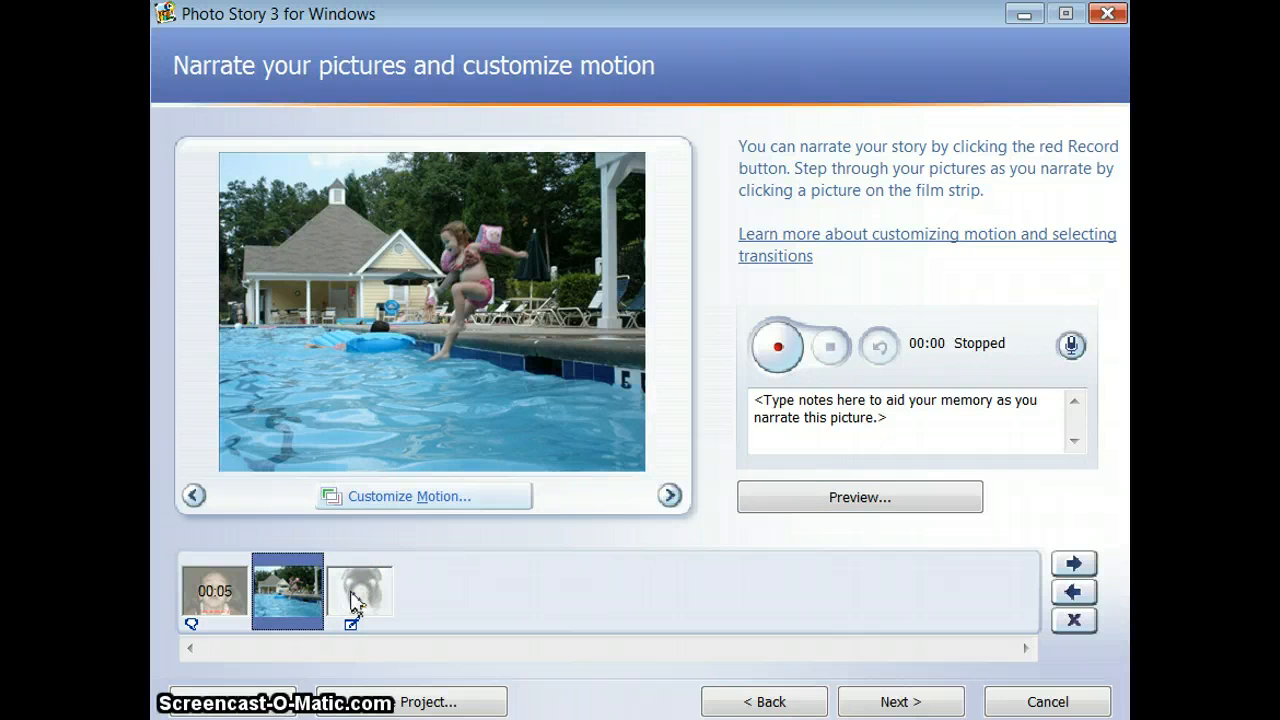
pyautogui.click(352, 594)
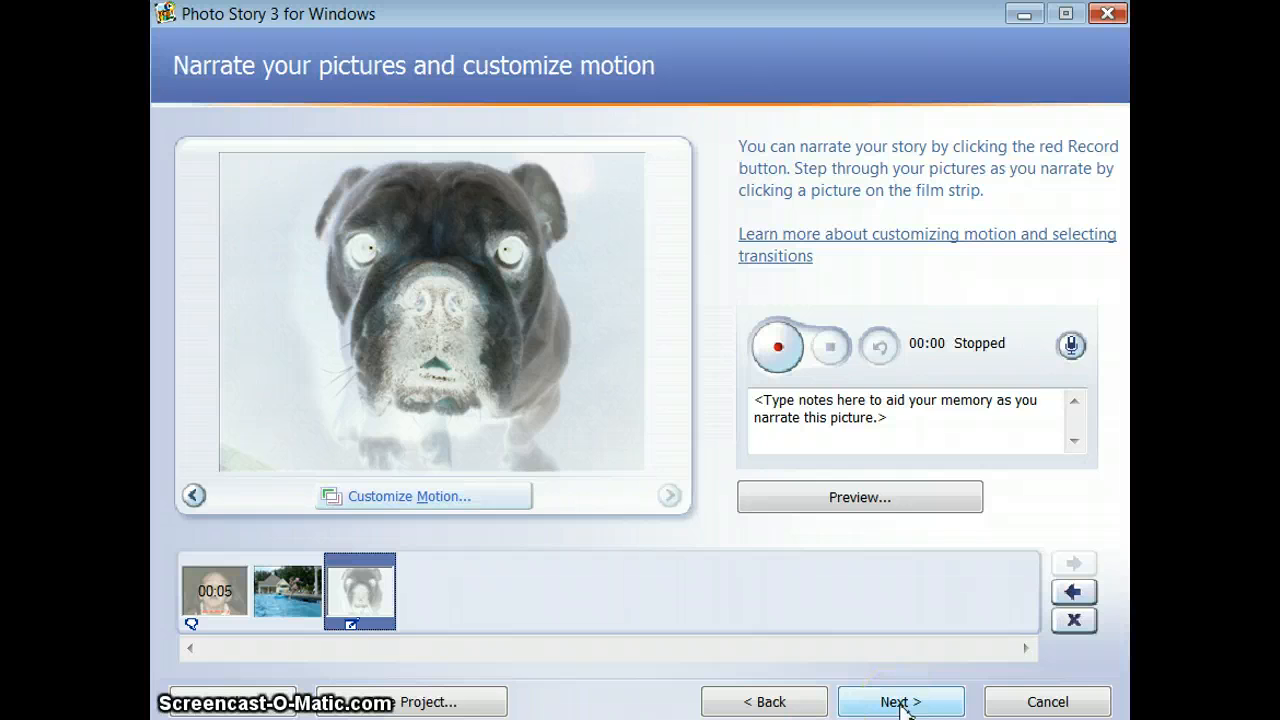
# Continue to the background music page and start custom music with genre Funk and style Funk: Urban Funk
pyautogui.click(901, 702)
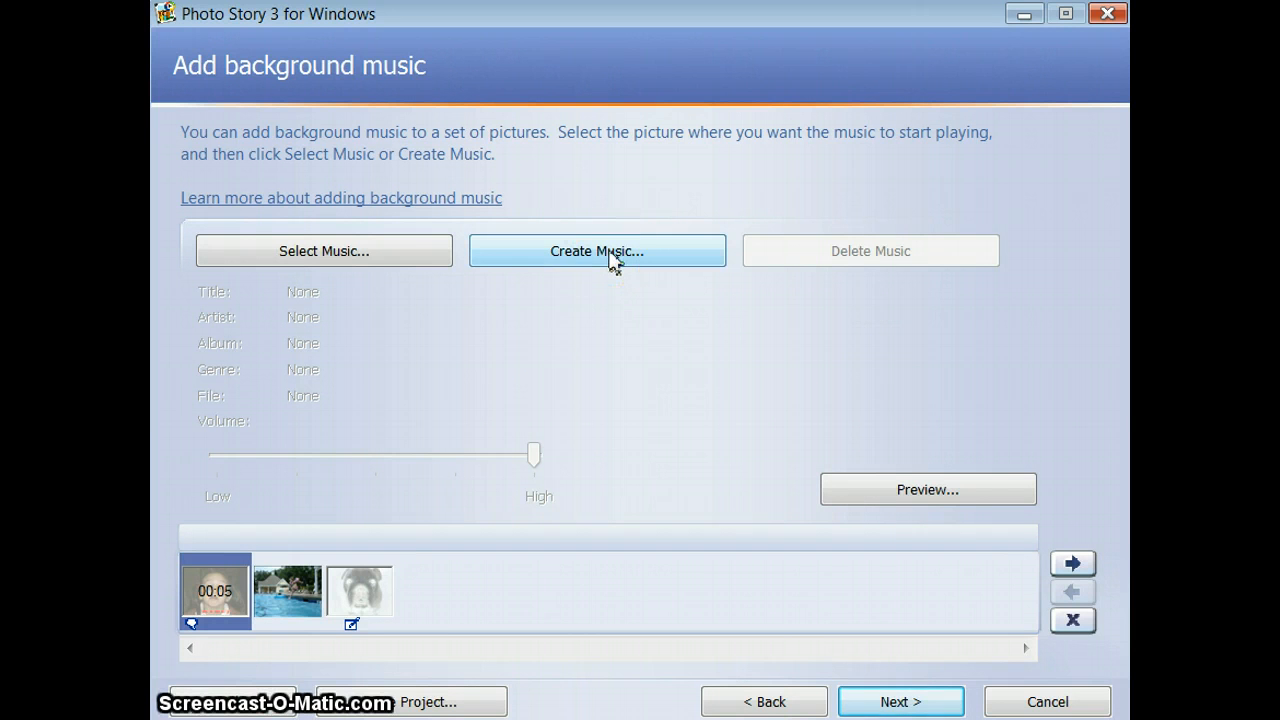
pyautogui.click(614, 258)
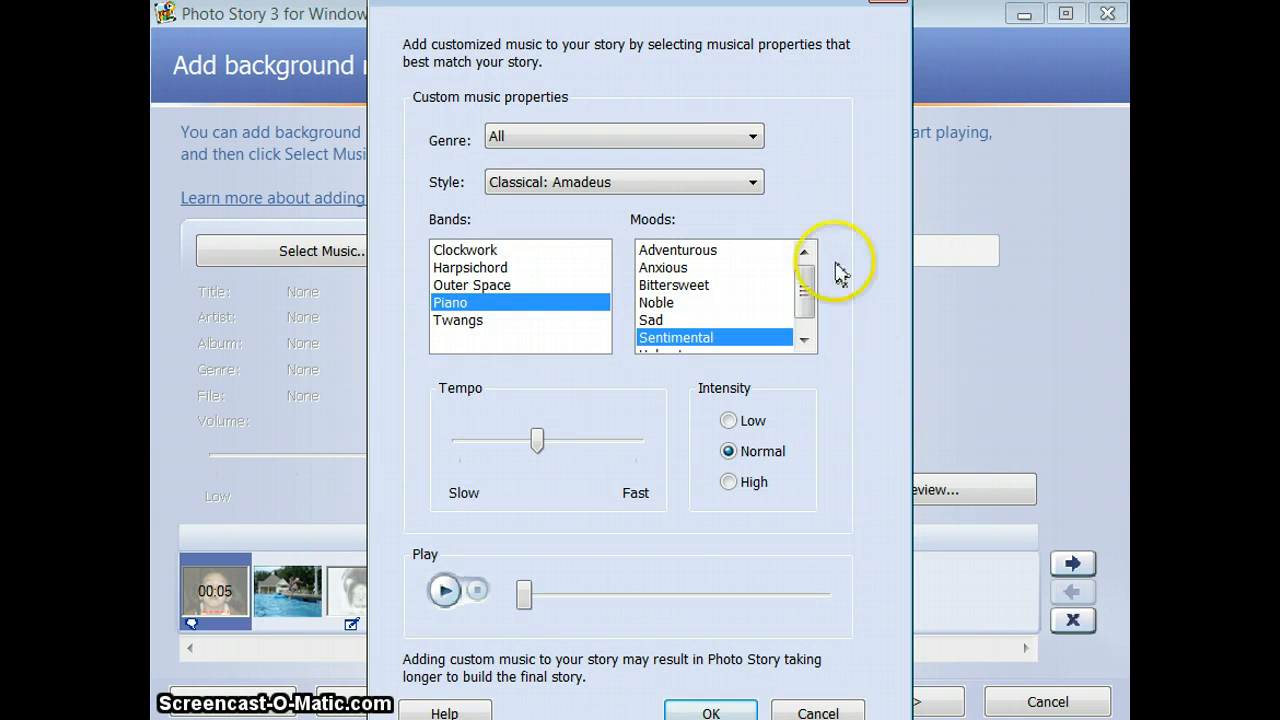
pyautogui.click(753, 136)
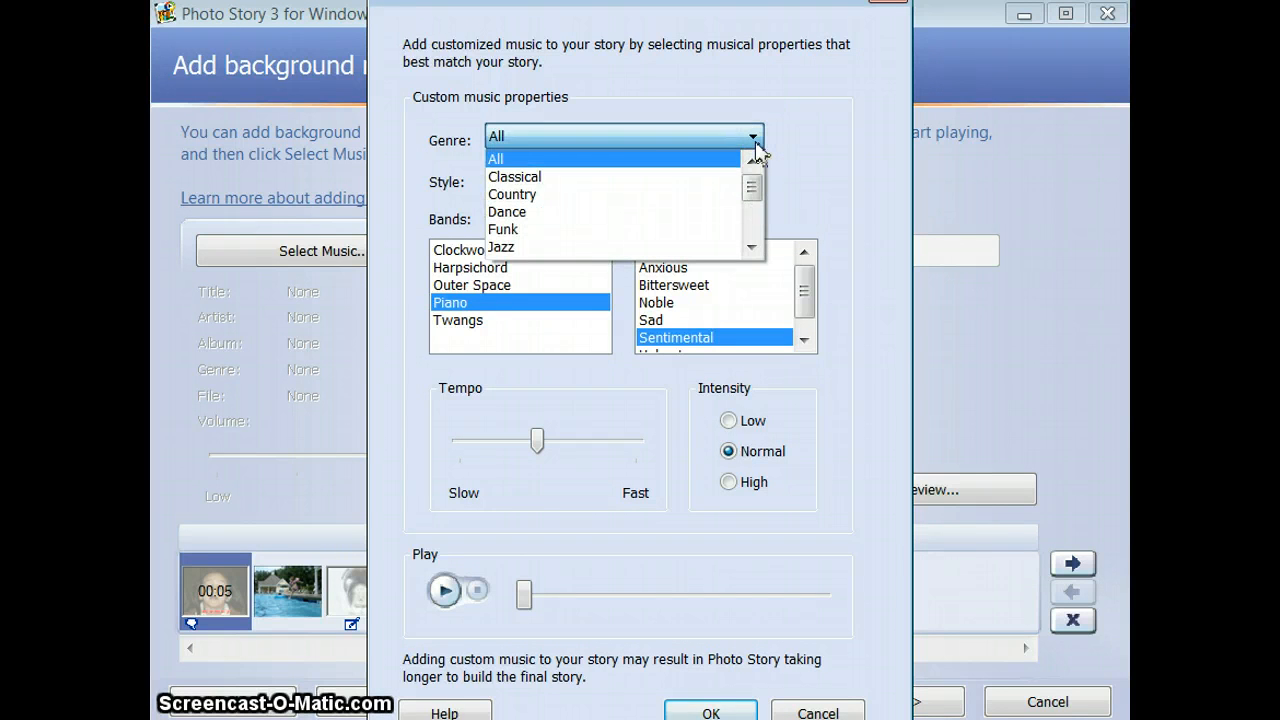
pyautogui.click(624, 232)
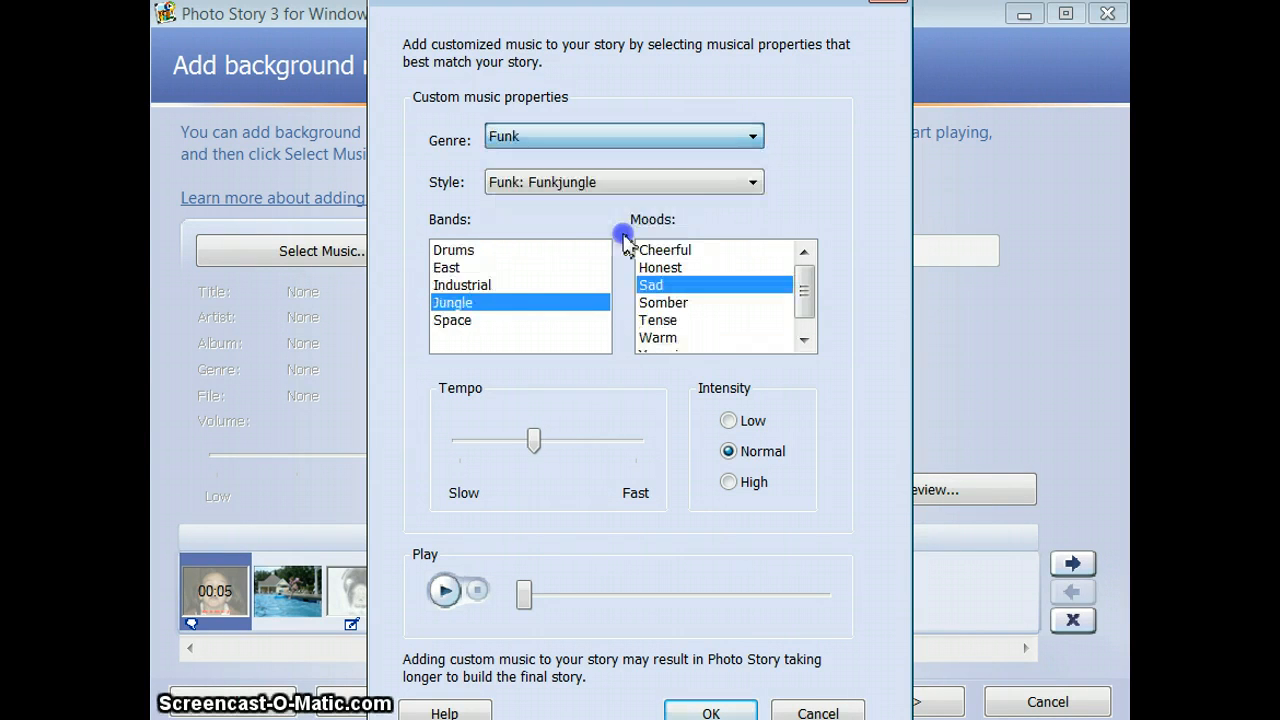
pyautogui.click(757, 183)
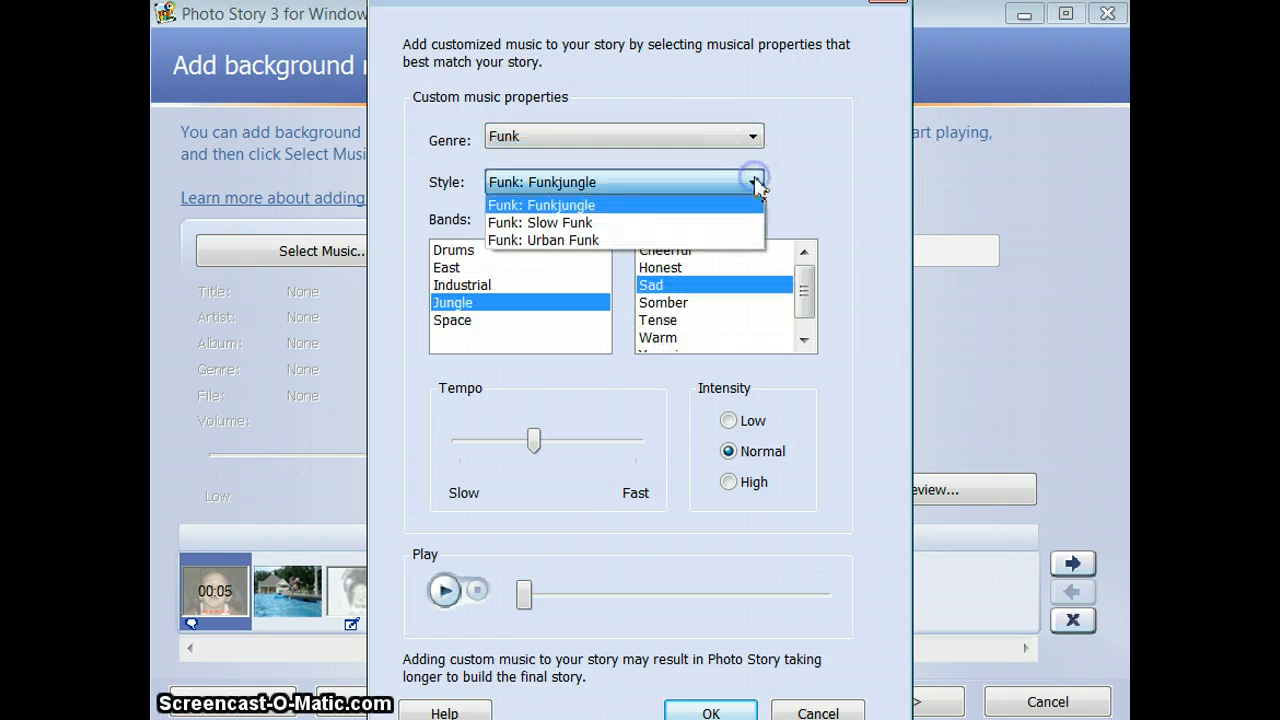
pyautogui.click(709, 241)
# Give the custom music the Electronic band, Cheerful mood, a slightly slower tempo and Low intensity, play it and accept it
pyautogui.click(471, 262)
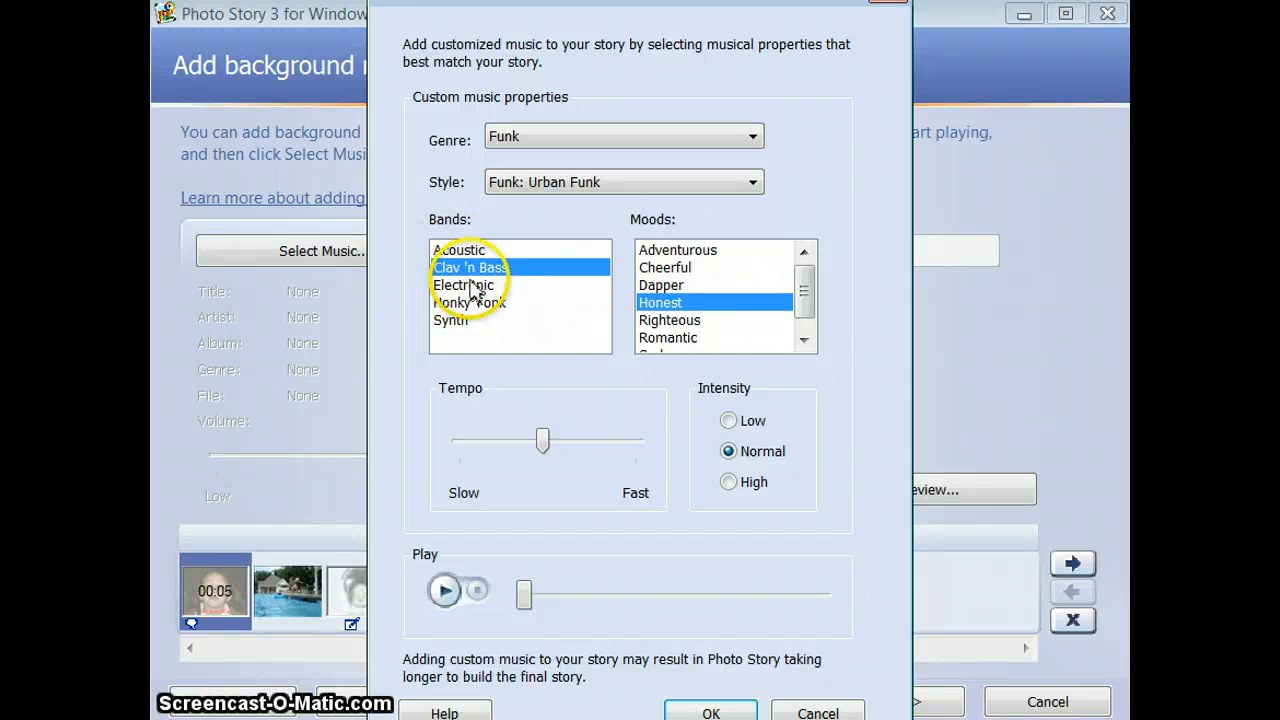
pyautogui.click(465, 286)
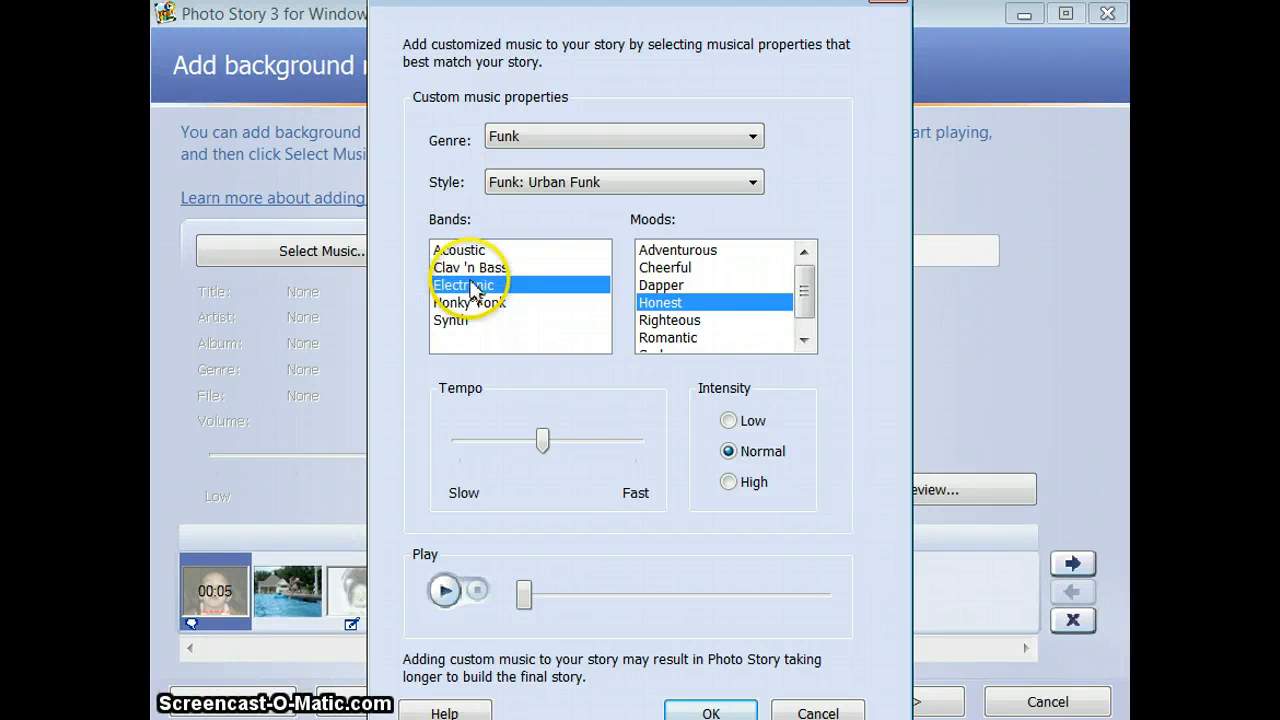
pyautogui.click(722, 270)
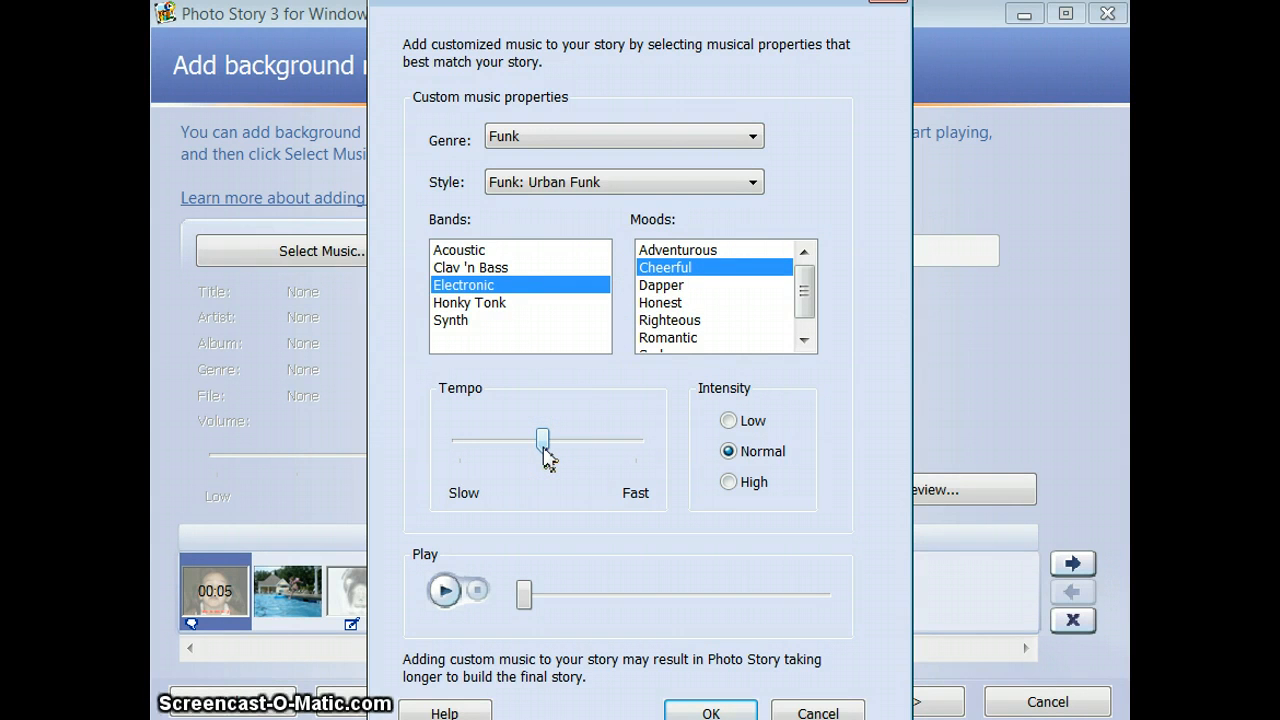
pyautogui.moveTo(547, 457); pyautogui.dragTo(517, 458)
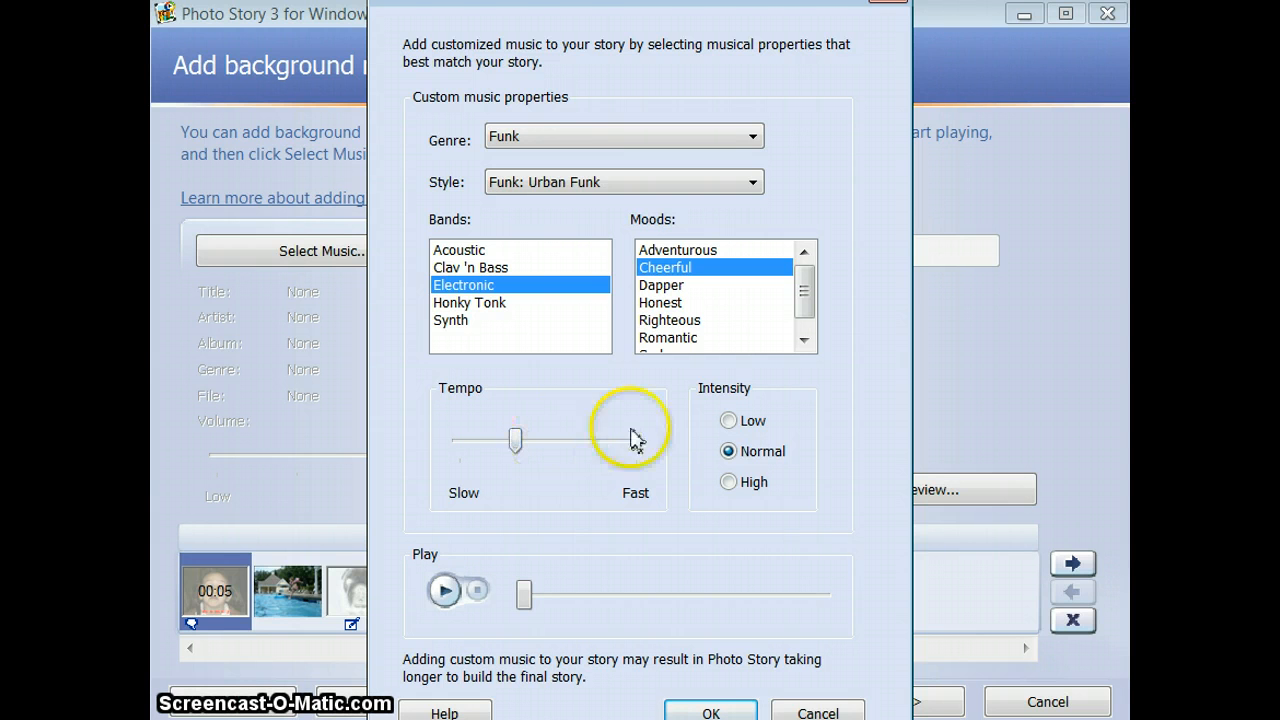
pyautogui.click(728, 421)
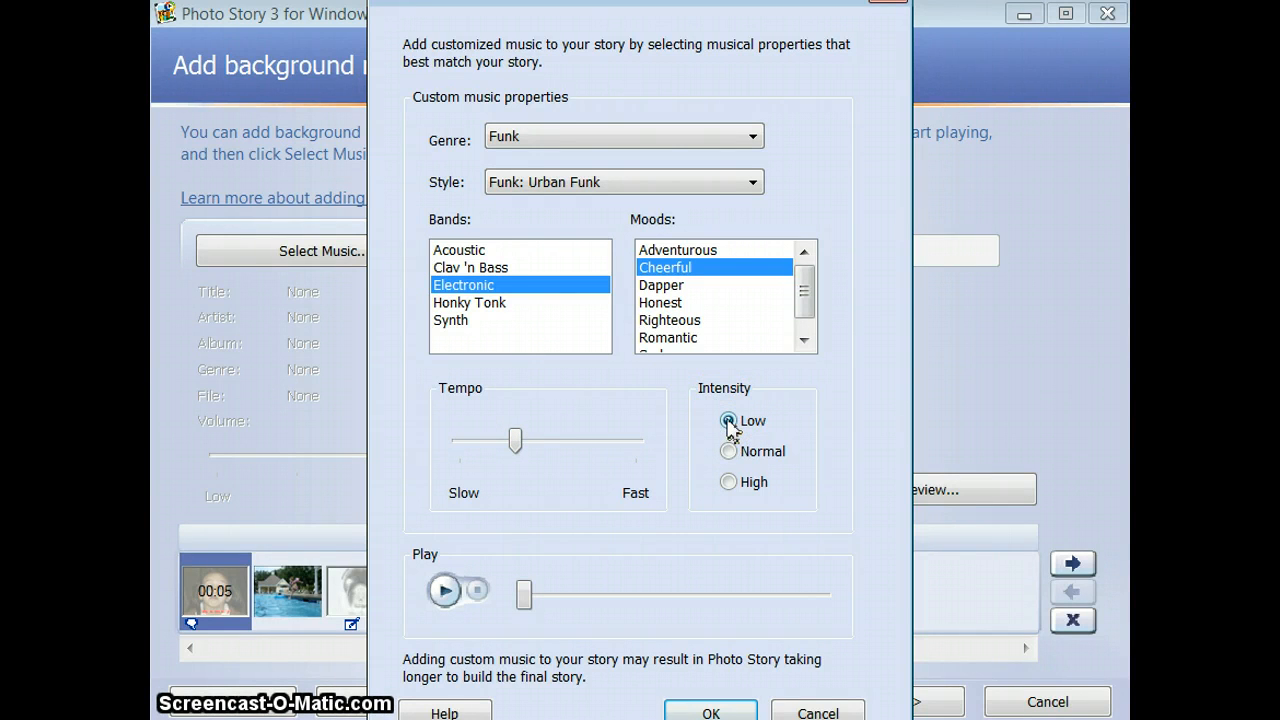
pyautogui.click(445, 591)
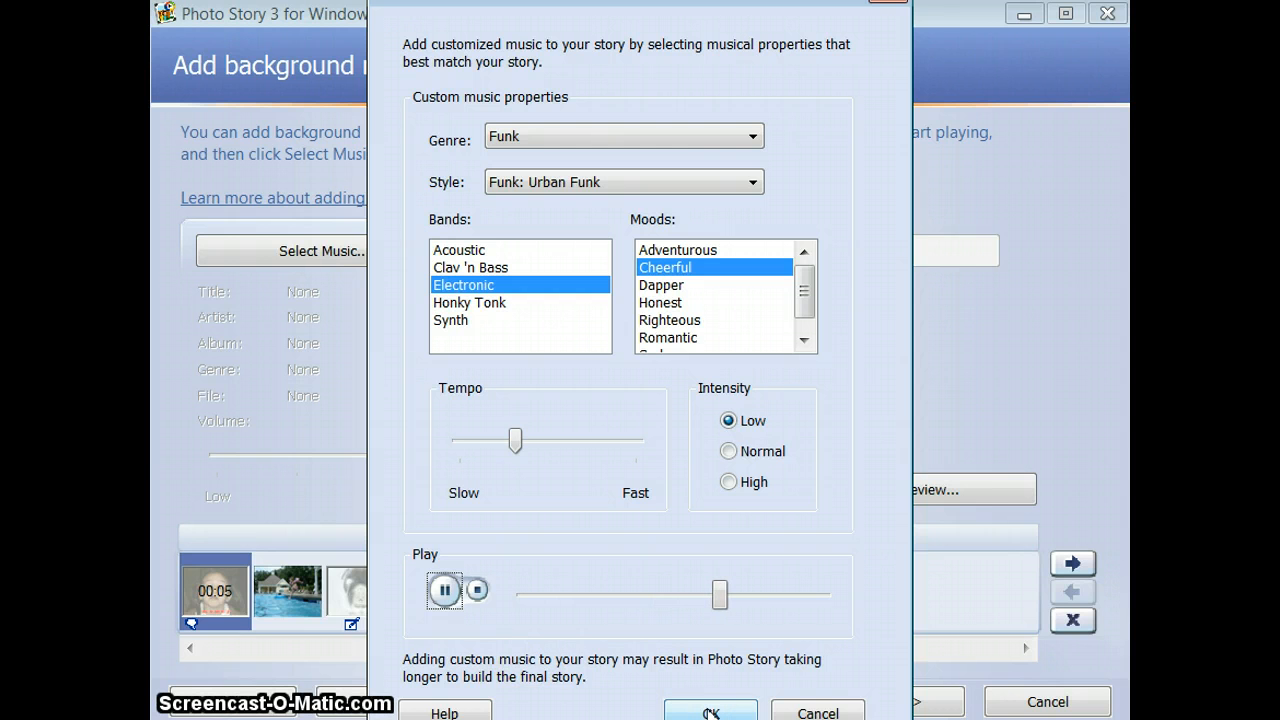
pyautogui.click(710, 713)
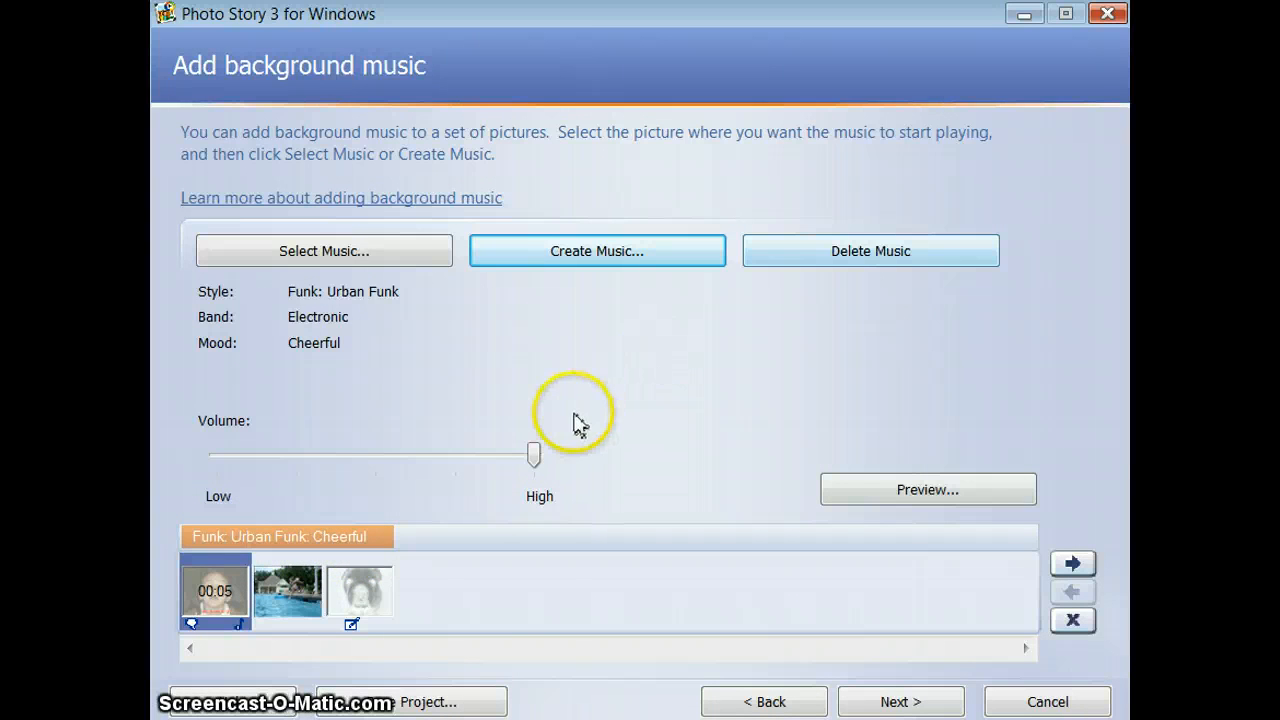
# Lower the background music volume to about three quarters and continue to the page for saving the story
pyautogui.moveTo(536, 456); pyautogui.dragTo(466, 465)
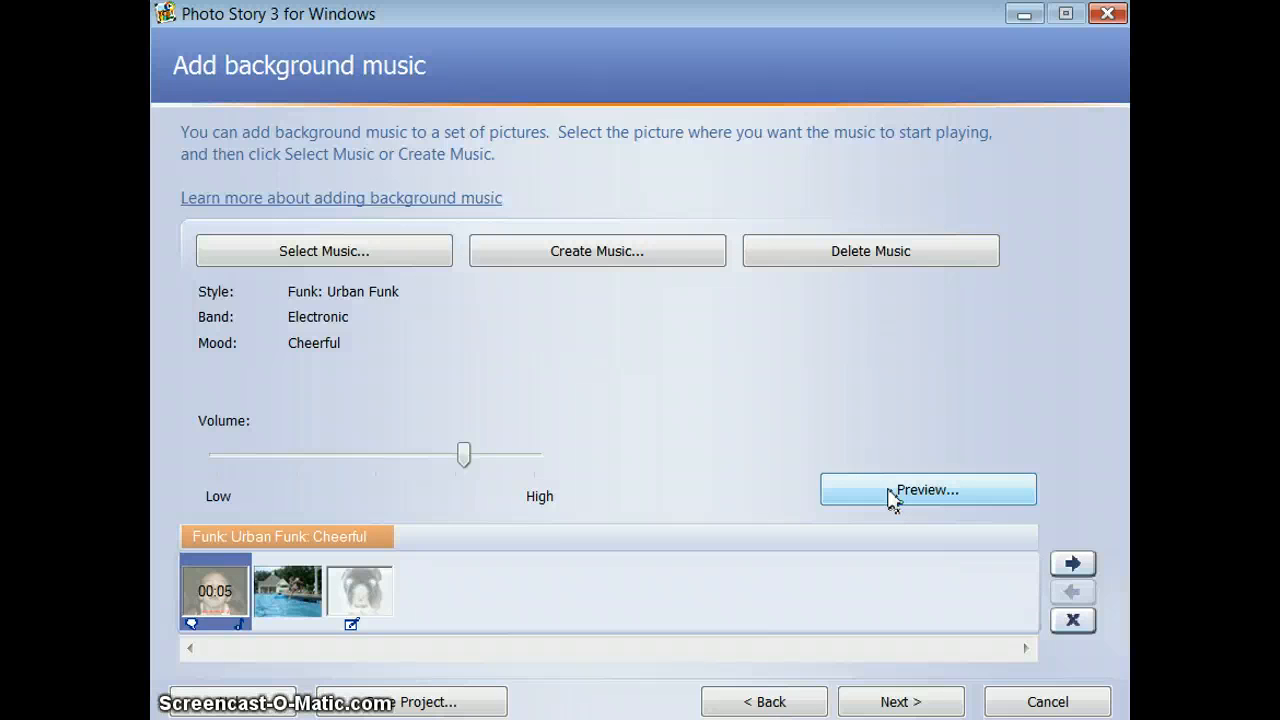
pyautogui.click(882, 598)
pyautogui.click(900, 702)
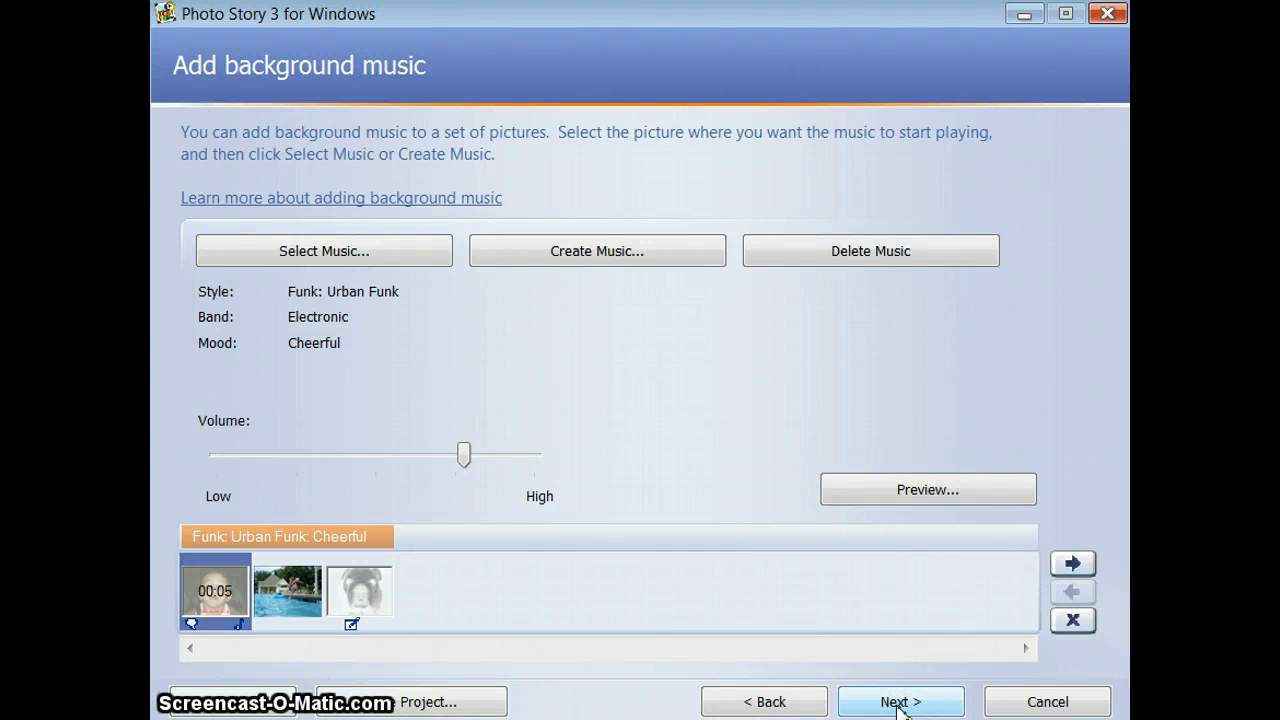
pyautogui.click(900, 702)
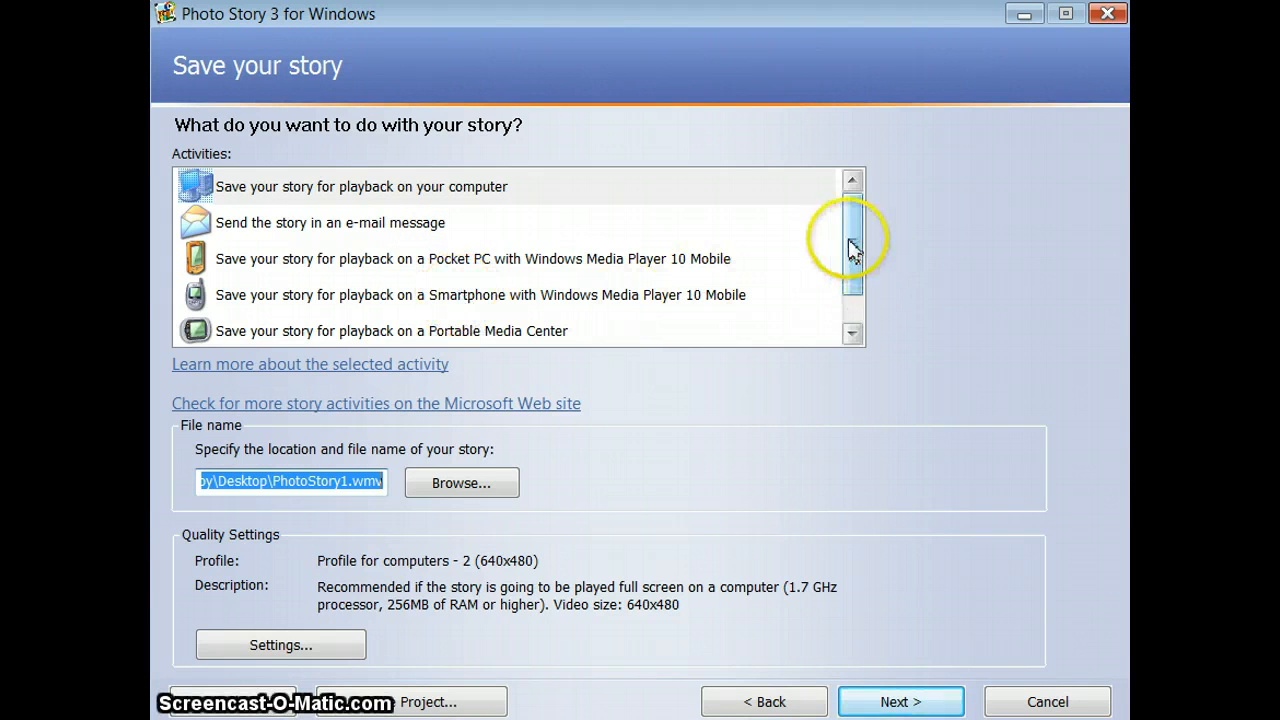
# Select saving the story for playback on your computer, and save the project to the Desktop as Photo Story 7-5
pyautogui.moveTo(848, 243); pyautogui.dragTo(849, 214)
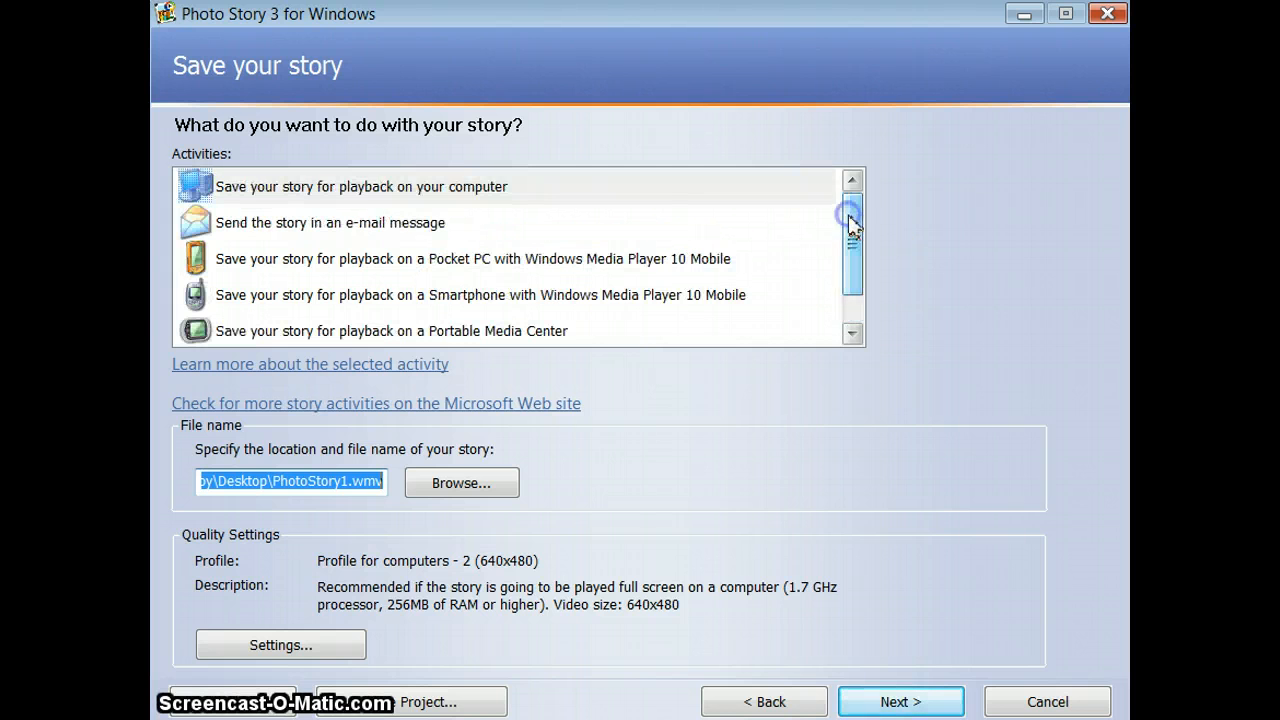
pyautogui.click(425, 196)
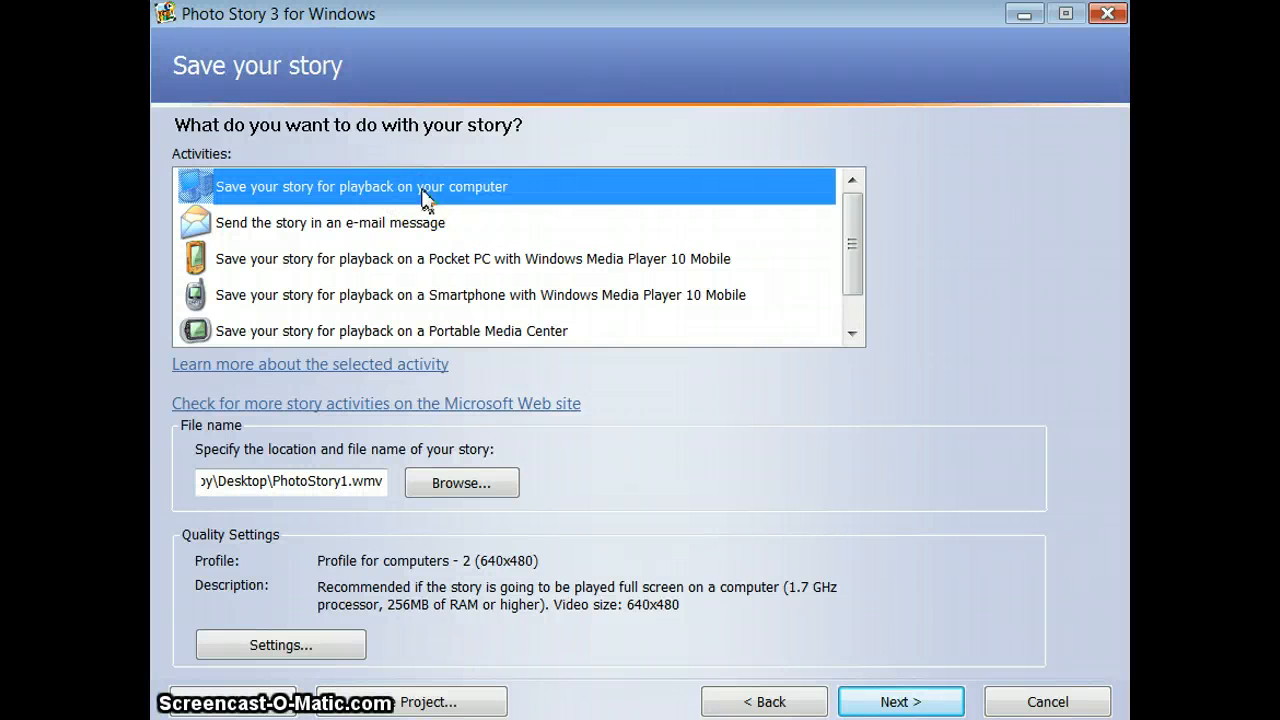
pyautogui.click(414, 703)
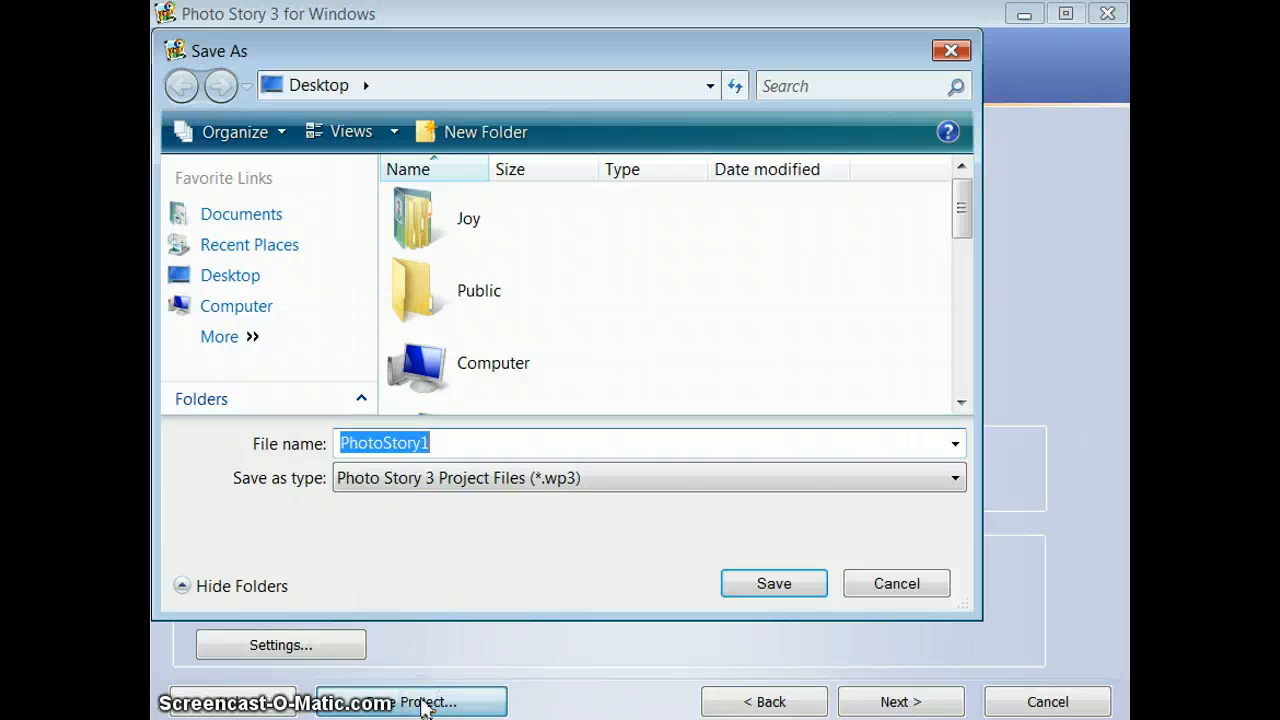
pyautogui.click(258, 287)
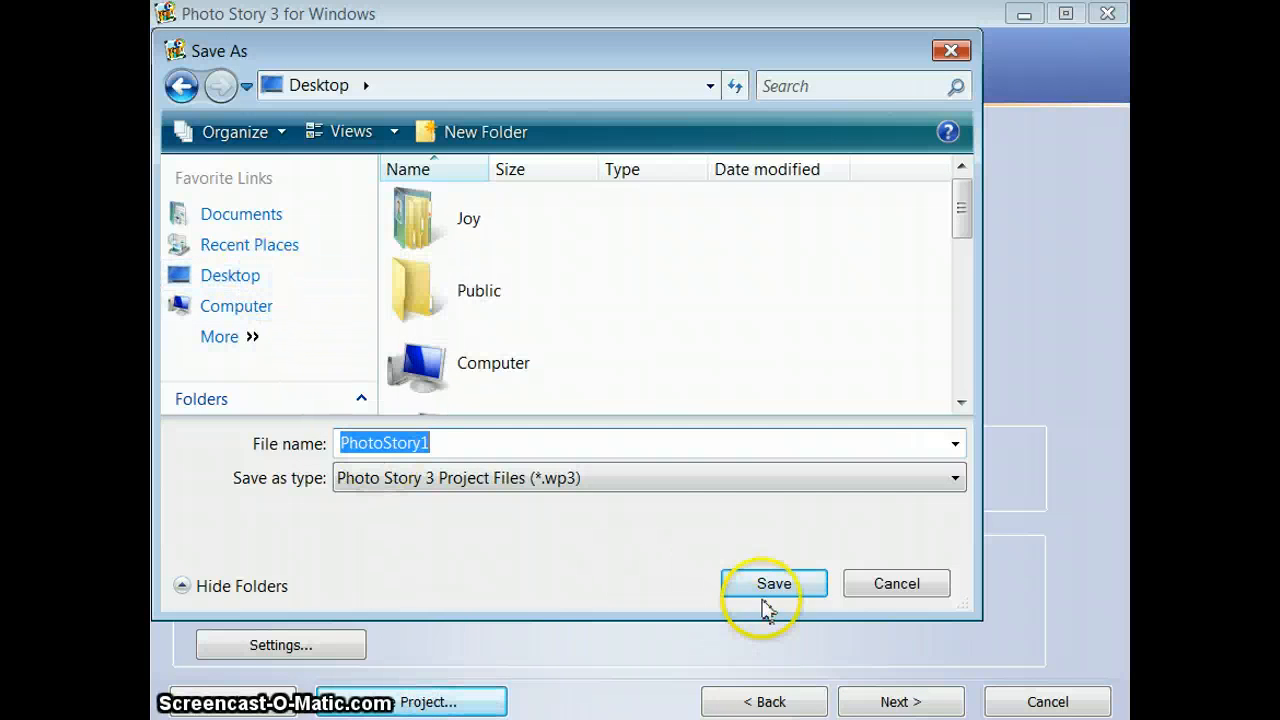
pyautogui.moveTo(429, 447); pyautogui.dragTo(308, 443)
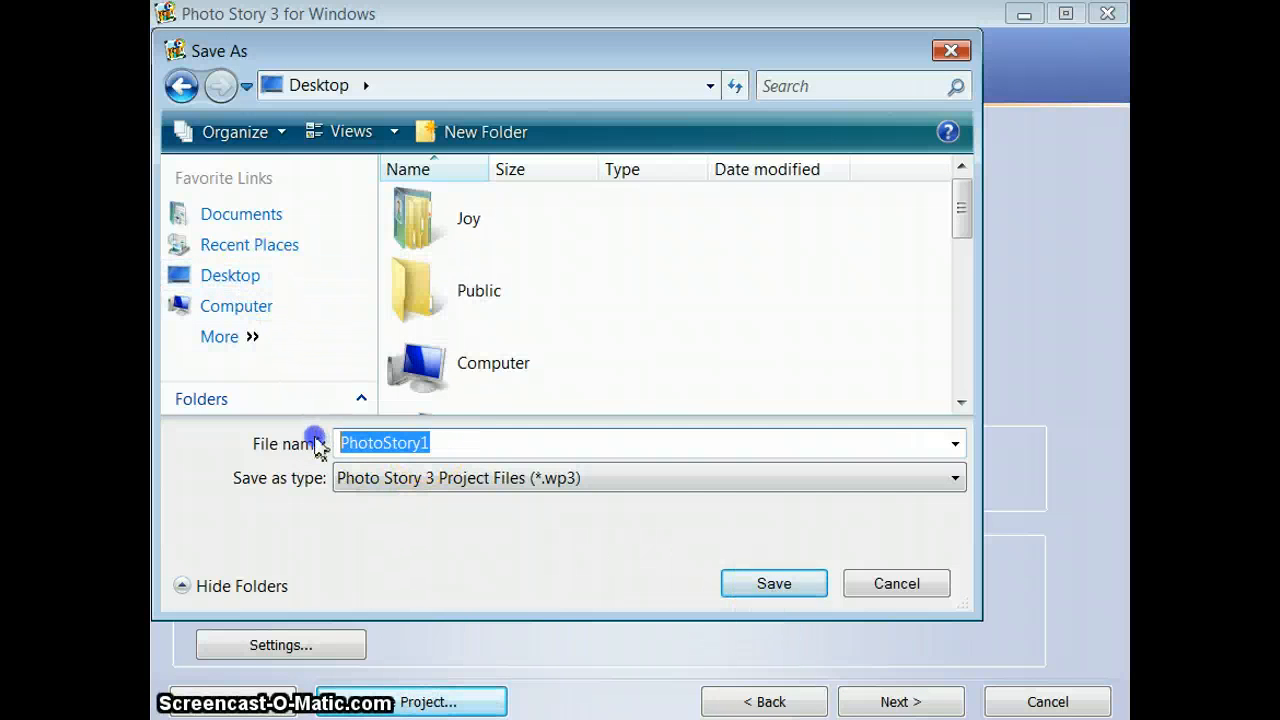
pyautogui.write('Phot')
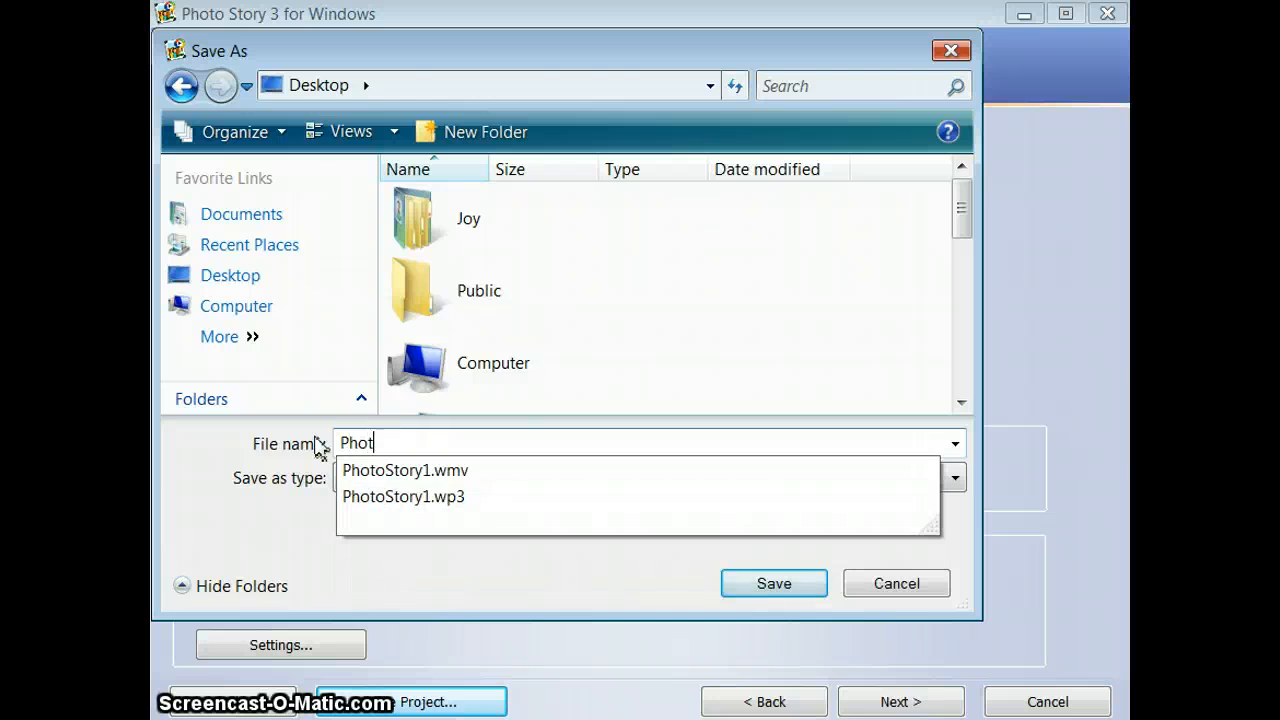
pyautogui.write('o Story')
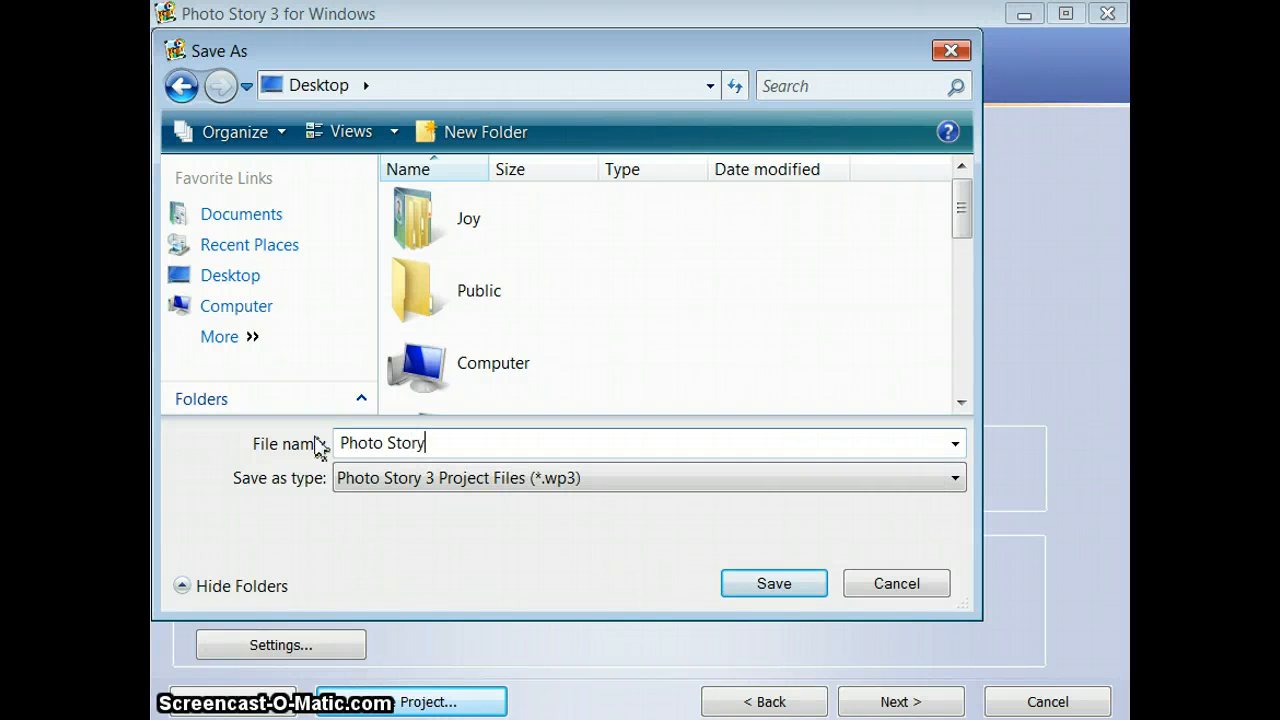
pyautogui.write(' 7-5')
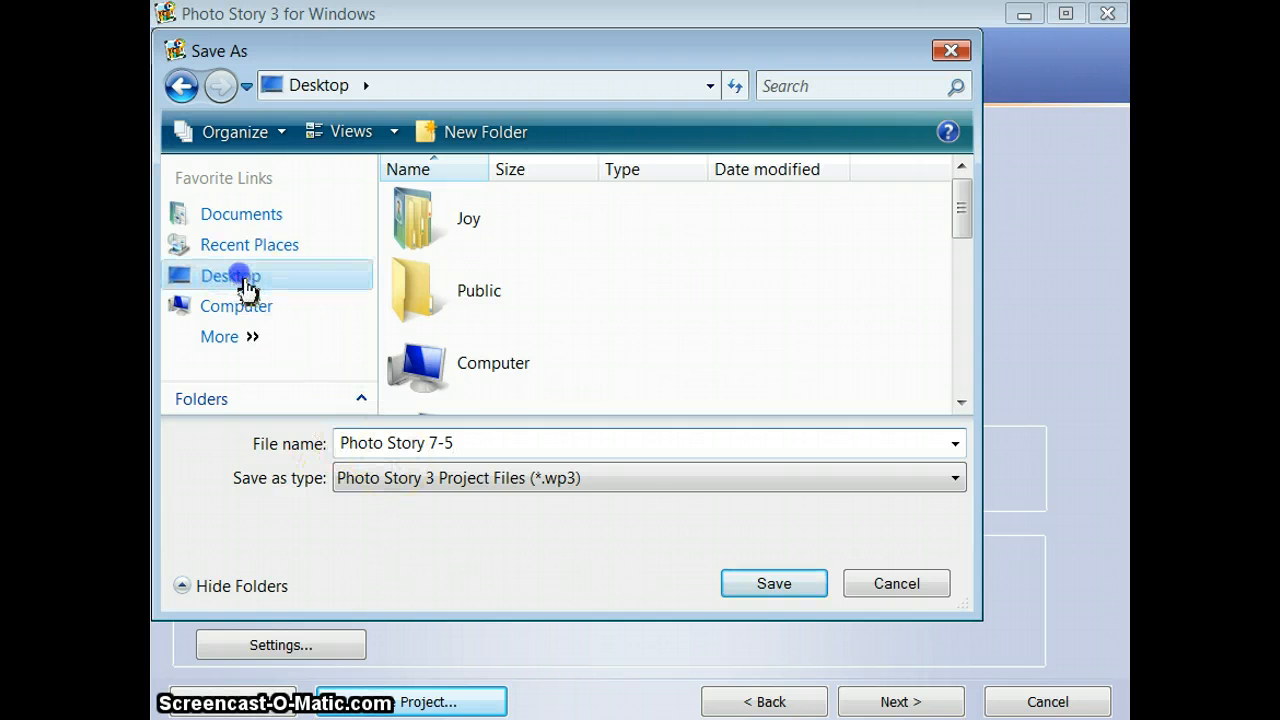
pyautogui.click(760, 600)
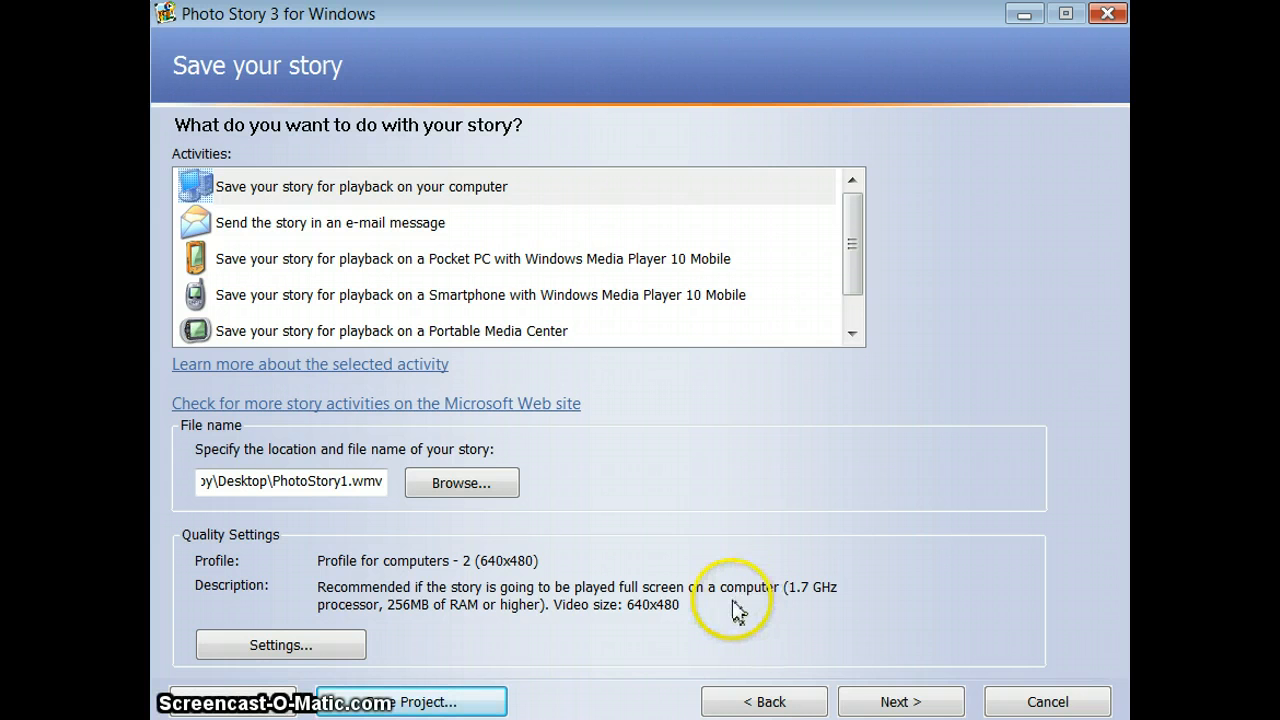
# Create the finished story video with the chosen save settings and open it for viewing
pyautogui.click(901, 705)
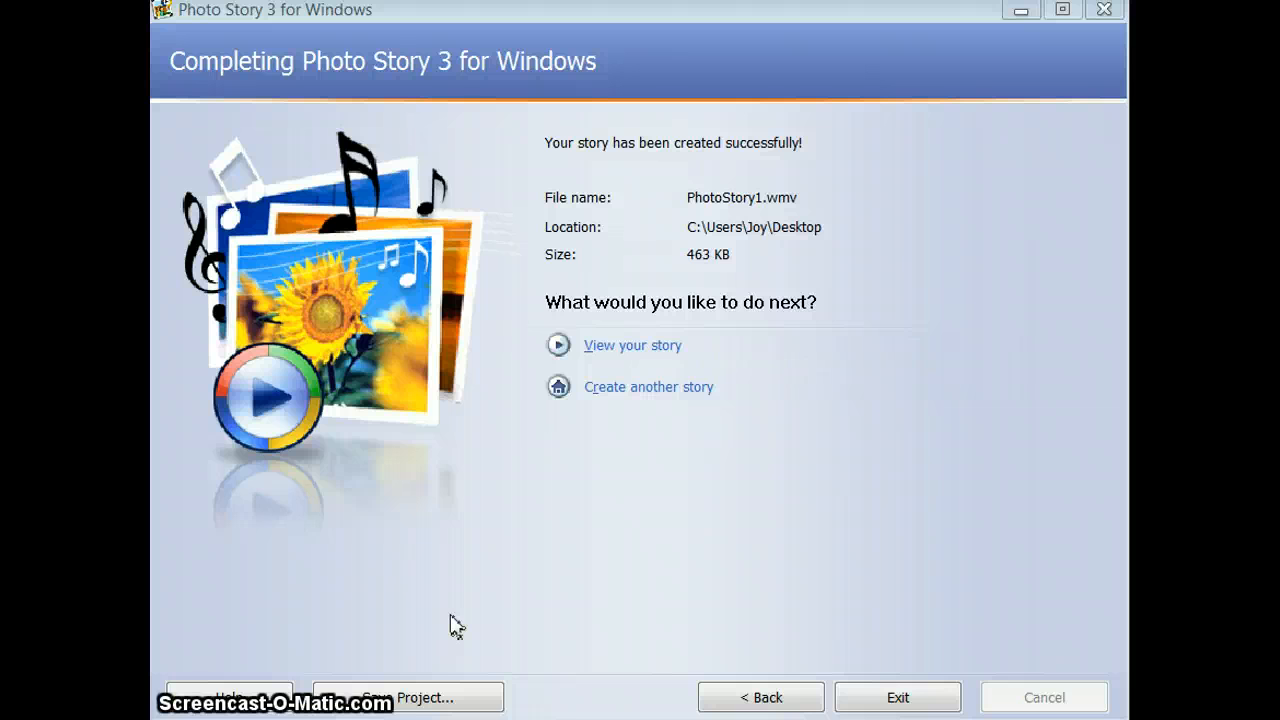
pyautogui.click(588, 346)
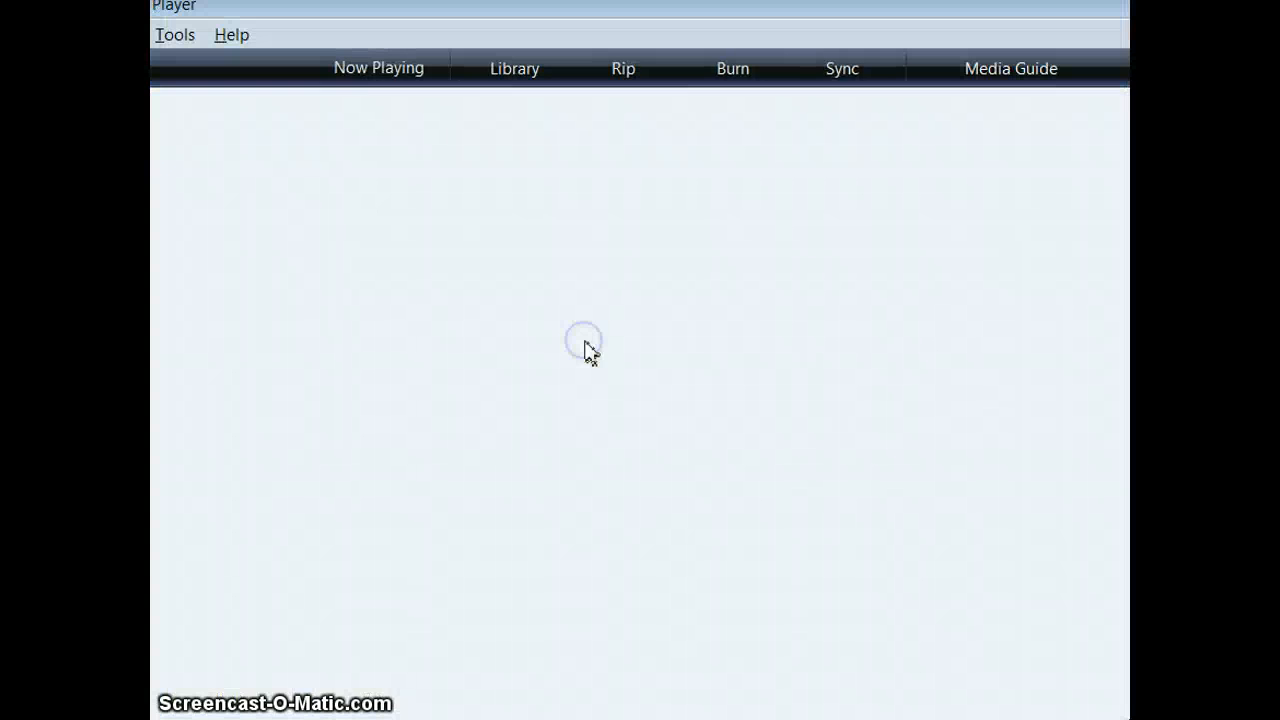